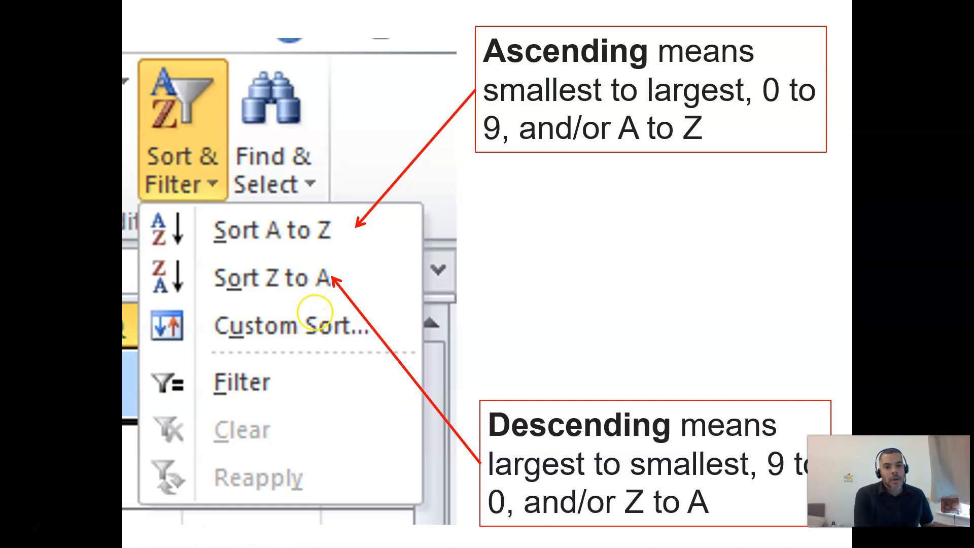
left_click(314, 310)
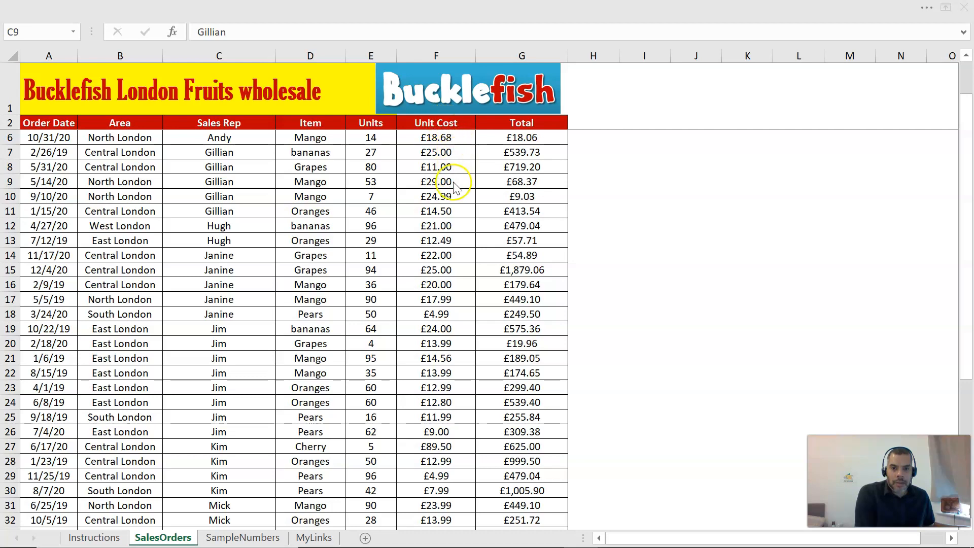
- Sort the sales orders by the Unit Cost column from smallest to largest
key("Escape")
left_click(451, 122)
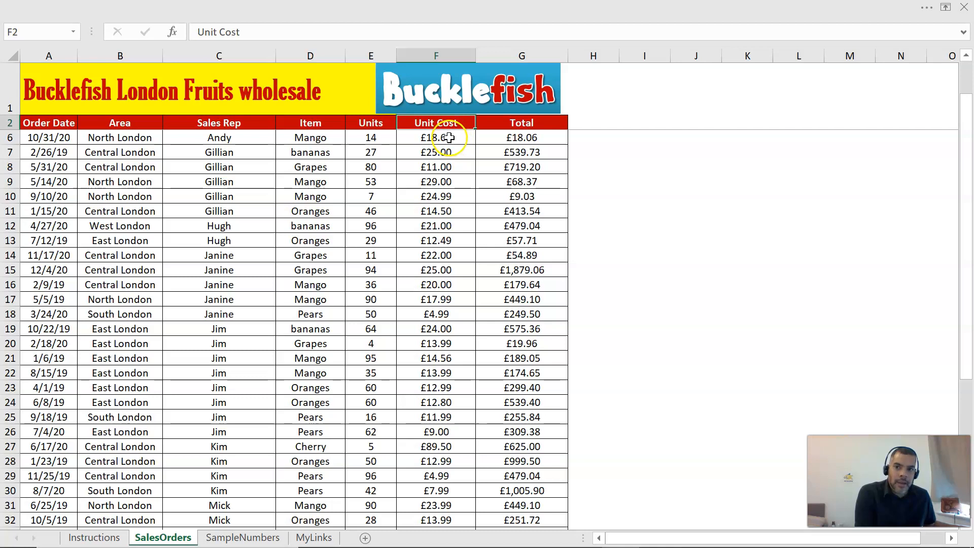
left_click(449, 138)
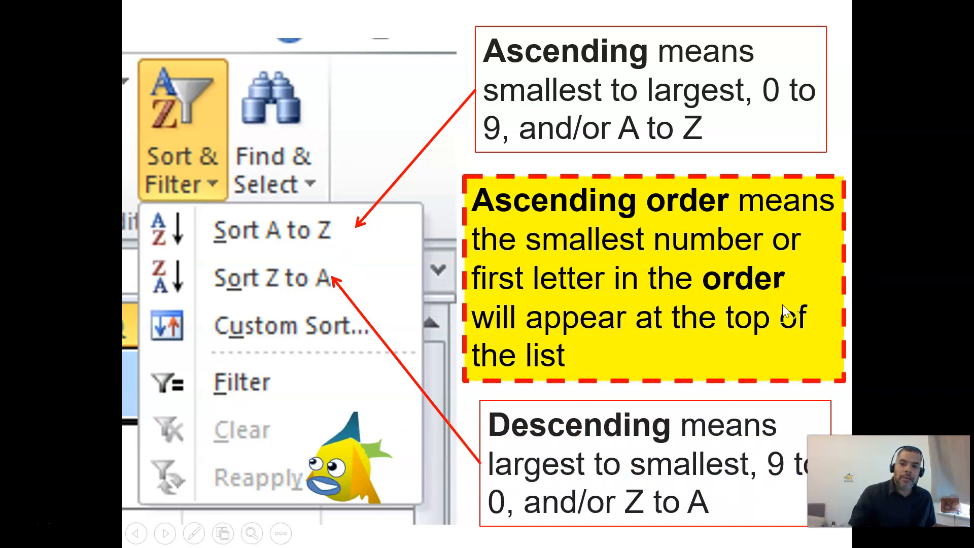
- Return from the slideshow to the Excel workbook and sort the sales orders by Order Date in ascending order
left_click(14, 526)
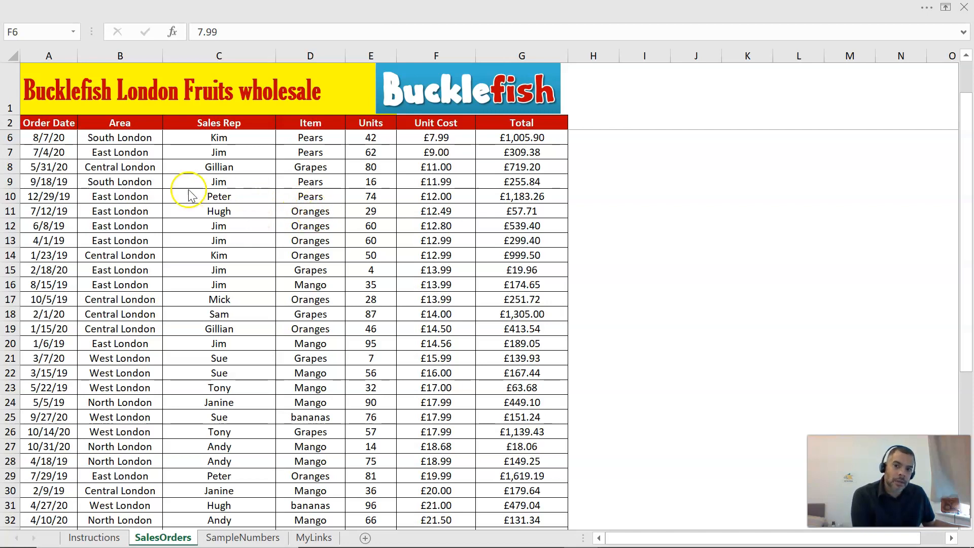
left_click(48, 125)
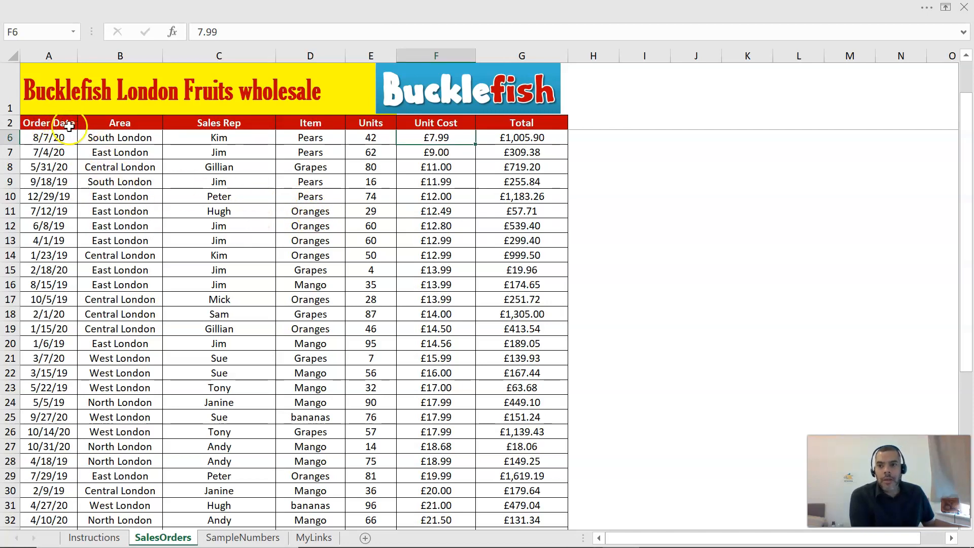
left_click(56, 125)
left_click(53, 127)
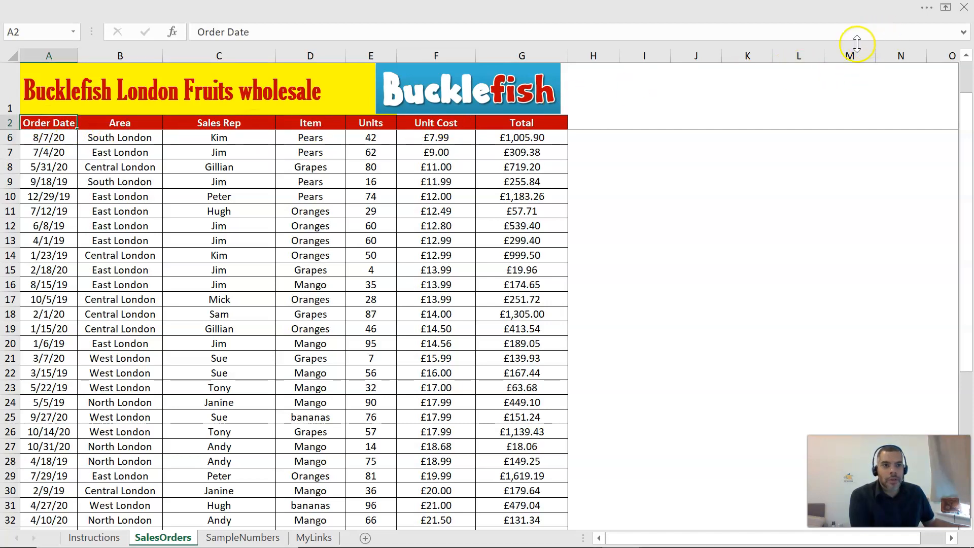
left_click(924, 7)
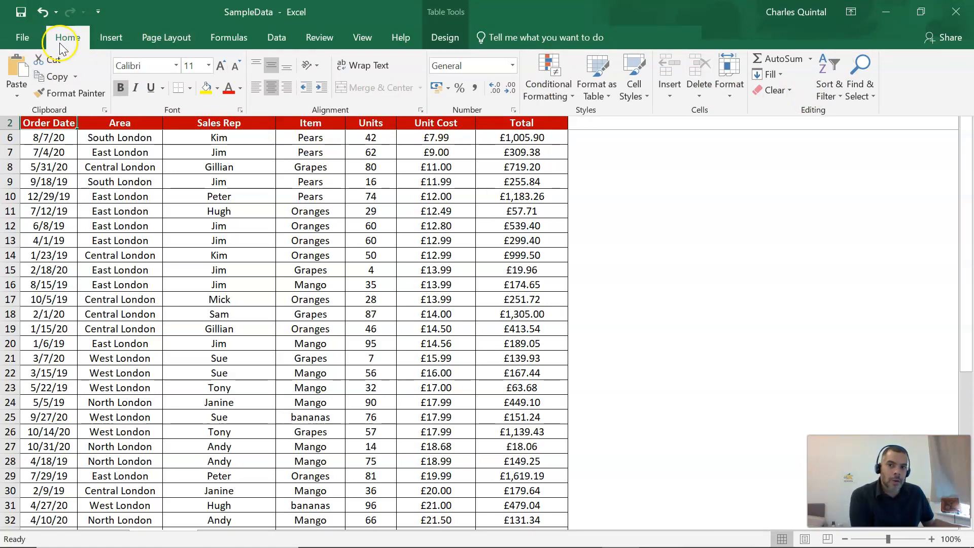
left_click(830, 90)
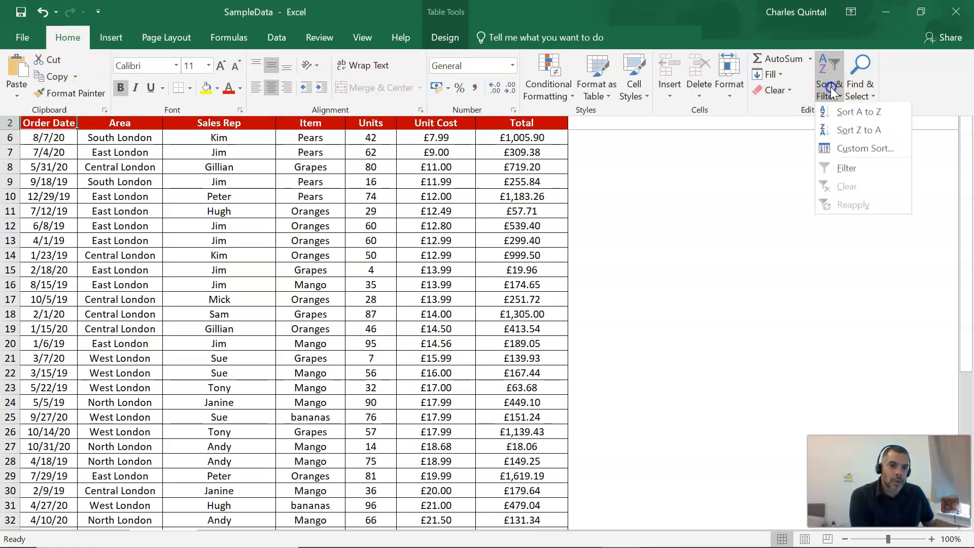
left_click(874, 113)
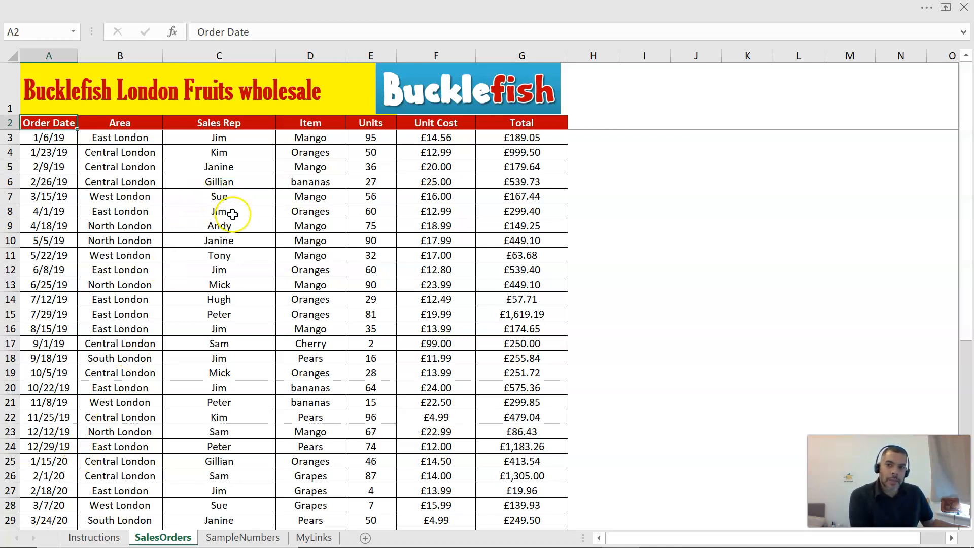
- Sort the sales orders by the Area column from A to Z
left_click(137, 123)
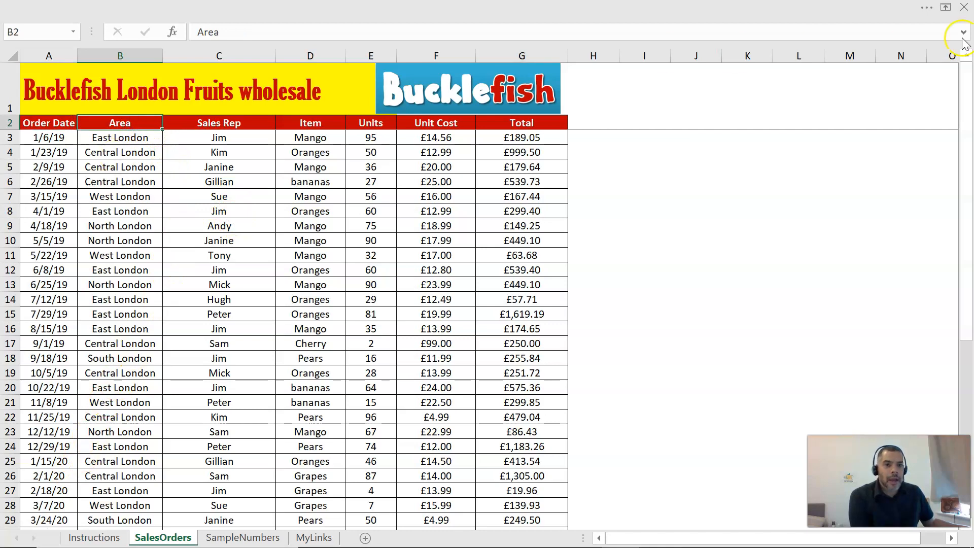
left_click(931, 9)
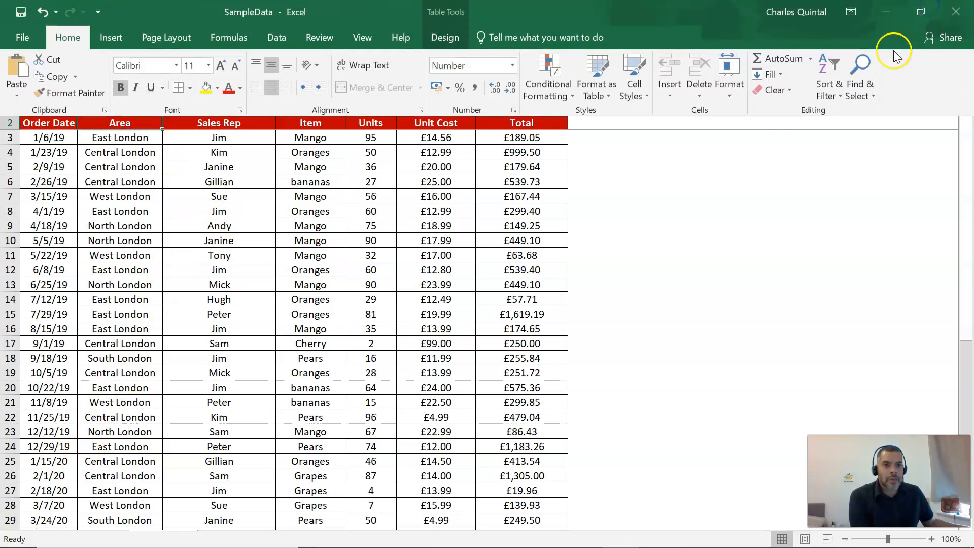
left_click(824, 94)
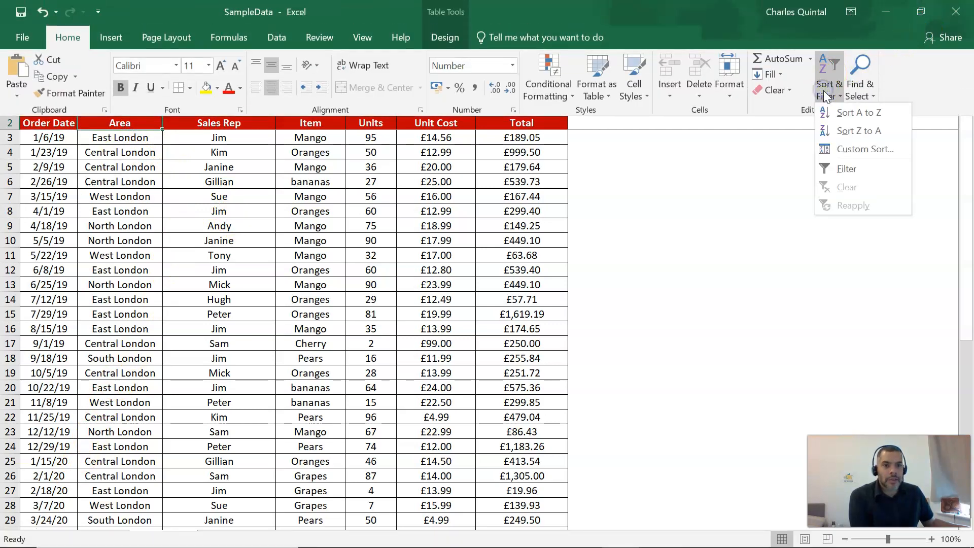
left_click(850, 112)
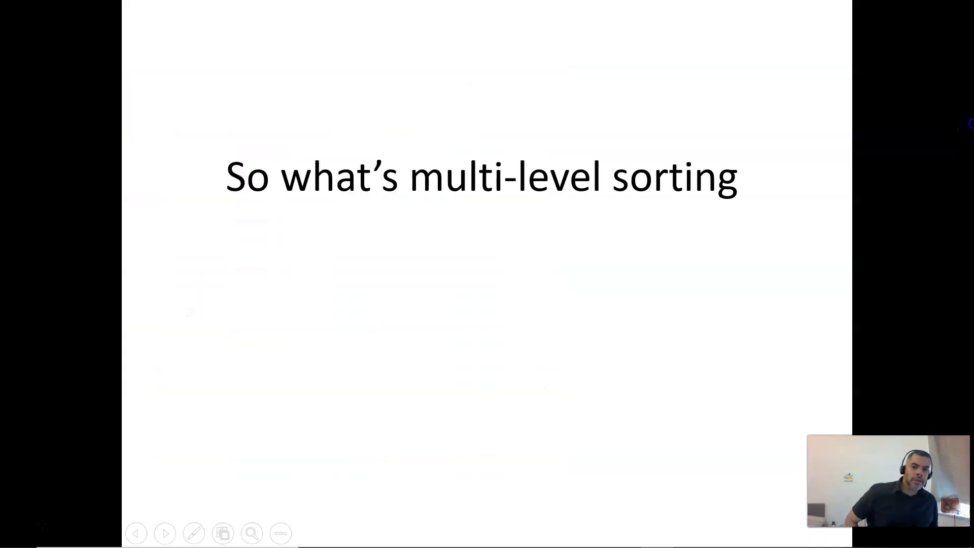
left_click(970, 130)
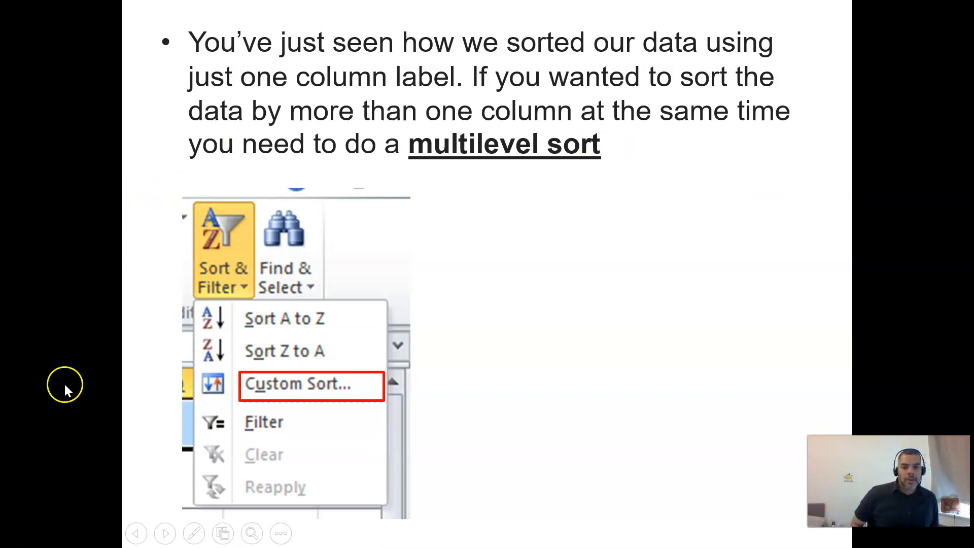
- Switch from the slideshow back to Excel and review the entries in the Area and Total columns
left_click(21, 525)
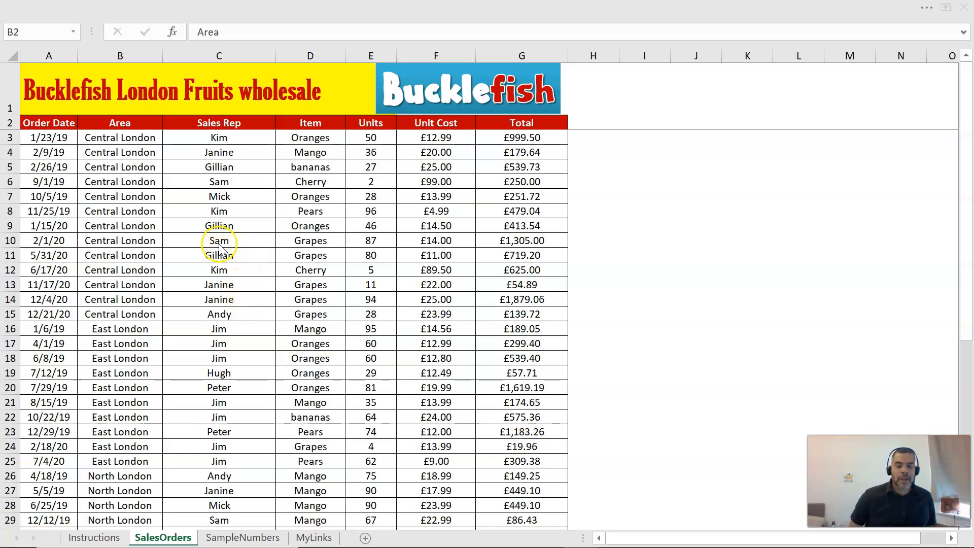
left_click(215, 122)
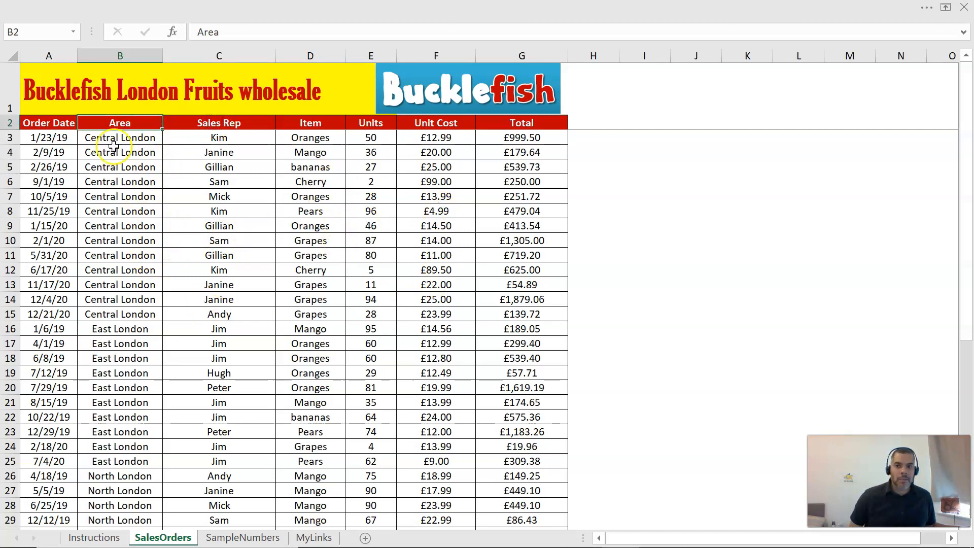
left_click_drag(123, 125, 129, 491)
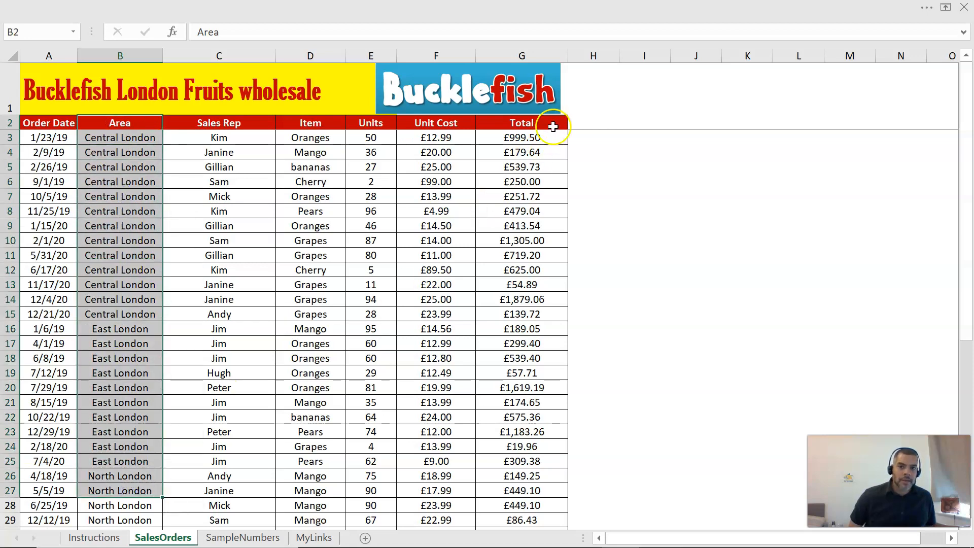
left_click_drag(525, 125, 533, 436)
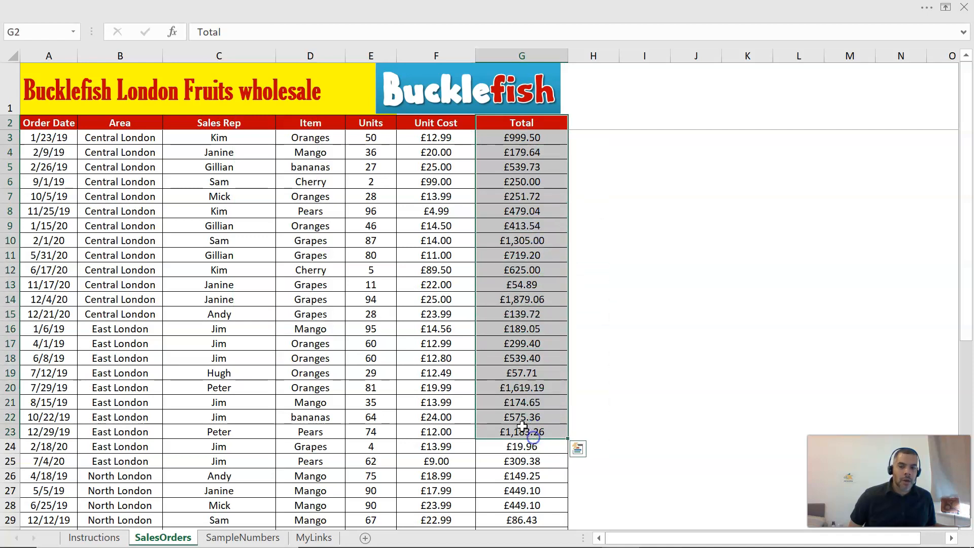
left_click(130, 125)
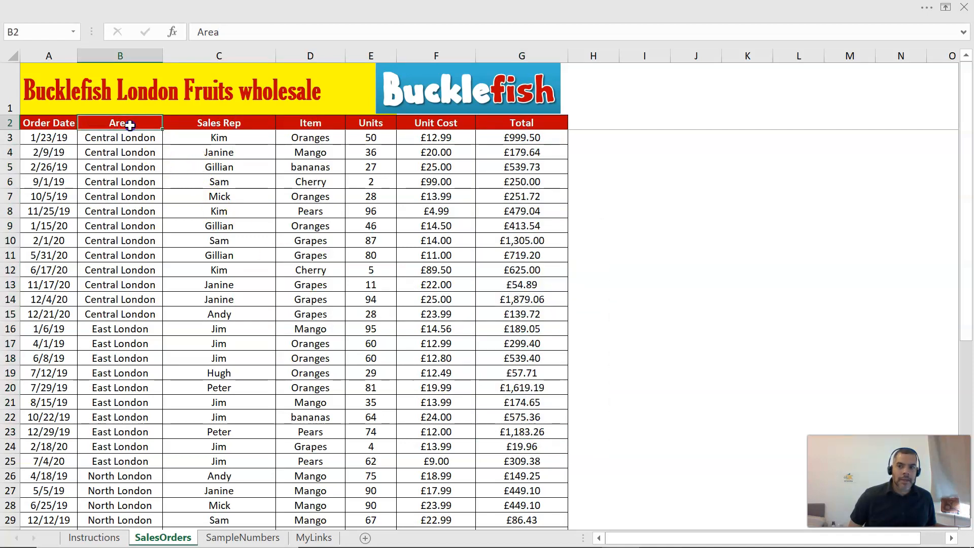
- Select the whole sales orders table including its headers and open the Custom Sort settings
left_click_drag(47, 123, 539, 490)
scroll(394, 321, "up", 6)
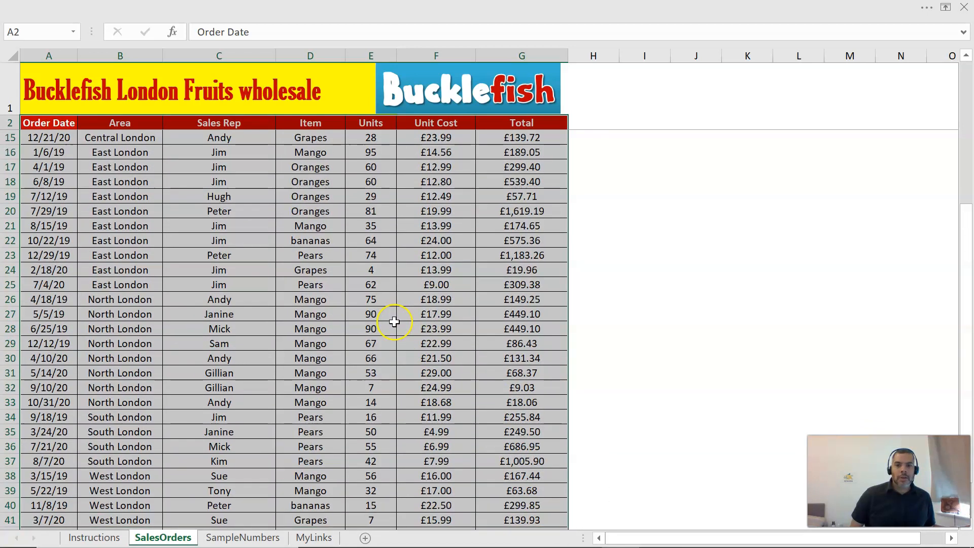
left_click(927, 7)
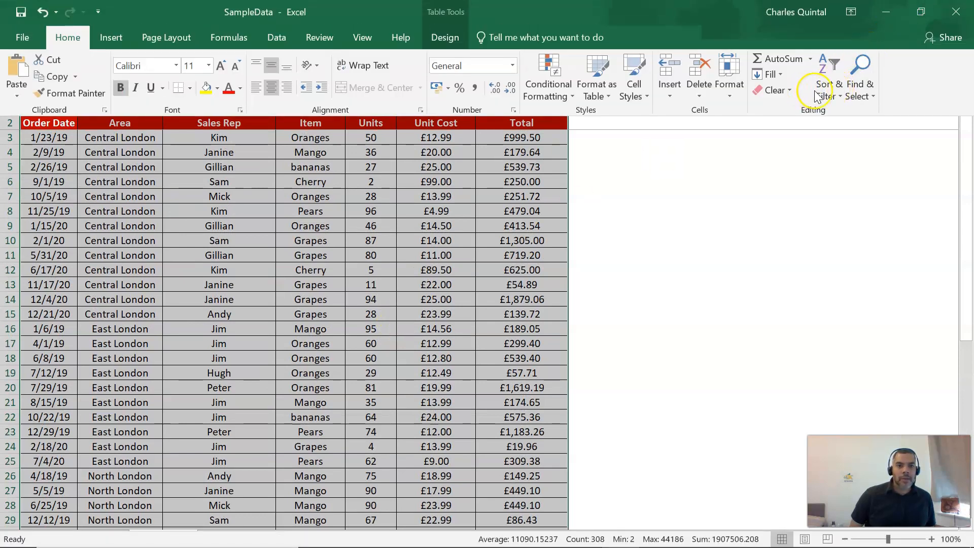
left_click(828, 86)
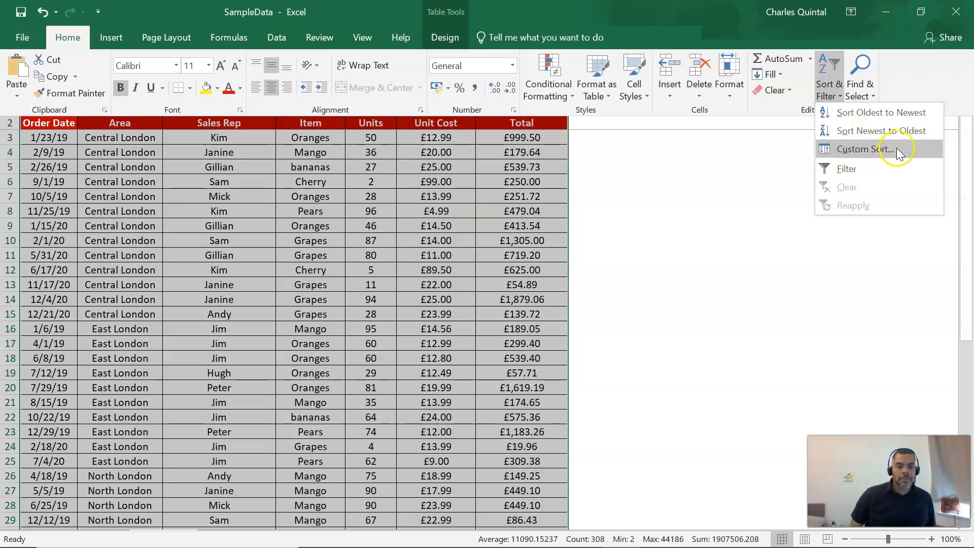
left_click(865, 152)
- Set the first sort level to the Area column in A to Z order
mouse_move(585, 174)
left_mouse_down()
mouse_move(611, 163)
mouse_move(572, 174)
left_mouse_up()
left_click(573, 236)
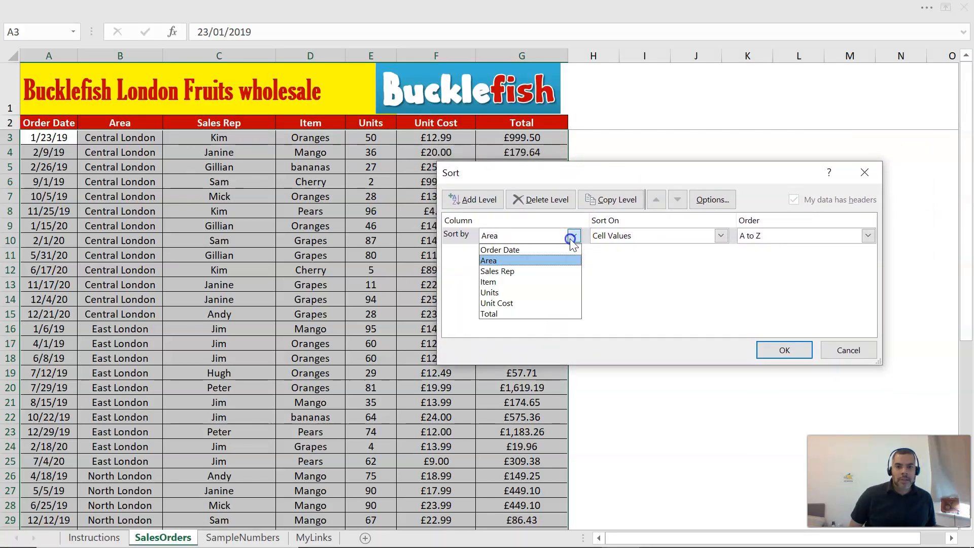
left_click(496, 261)
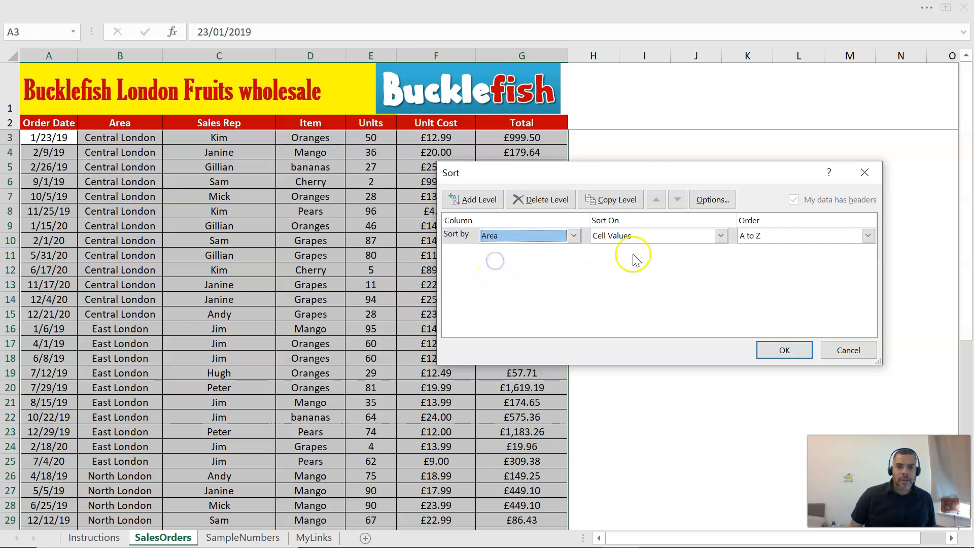
left_click(867, 235)
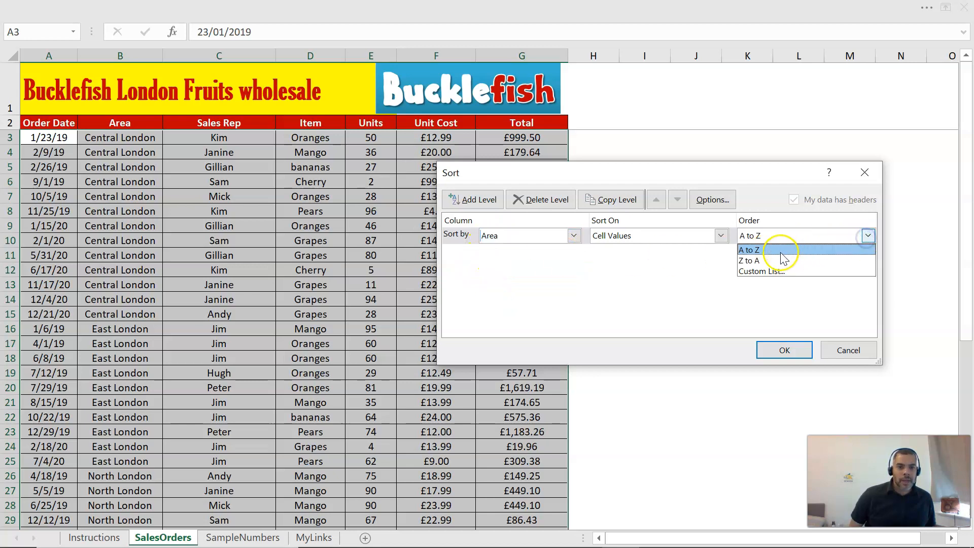
left_click(776, 250)
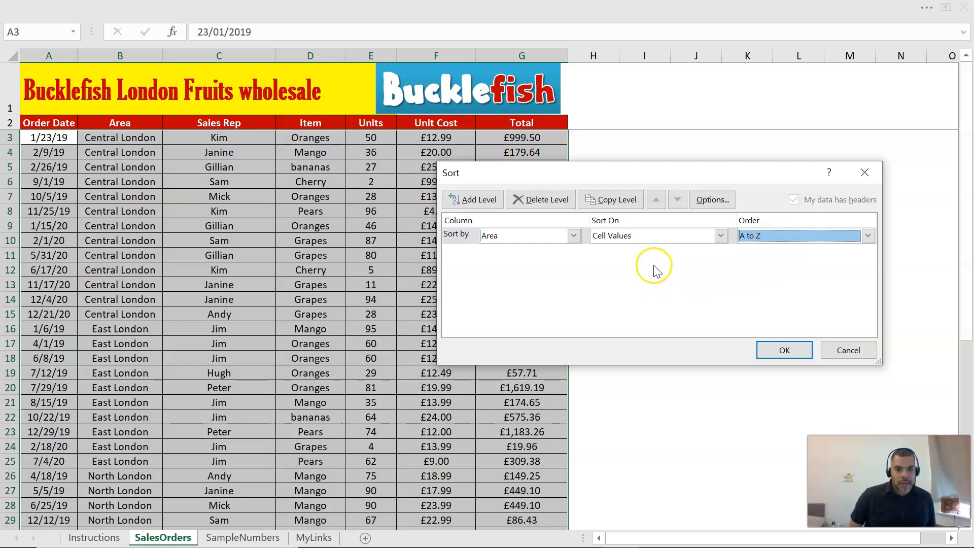
- Add a second sort level on the Total column, ordered Smallest to Largest, and apply the multilevel sort
left_click(476, 203)
left_click_drag(529, 174, 596, 240)
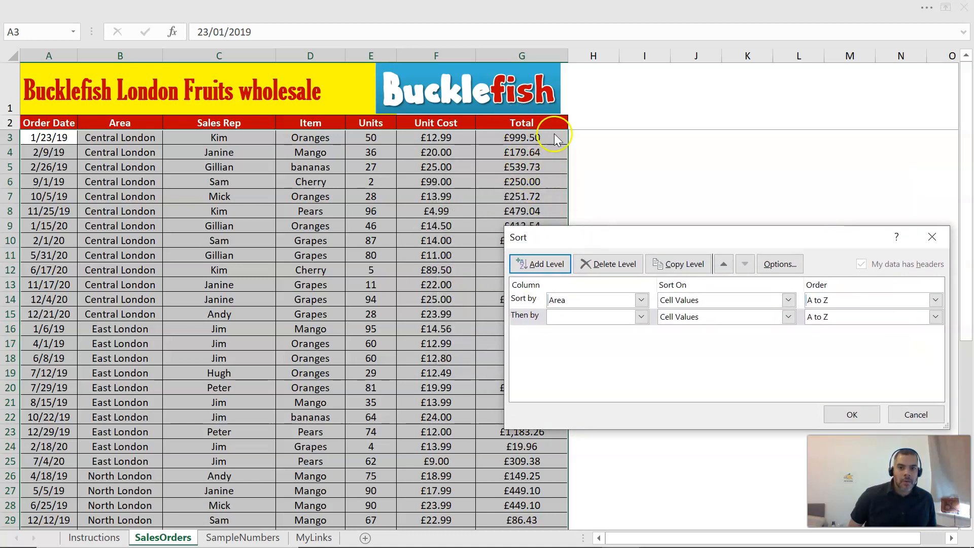
left_click(641, 317)
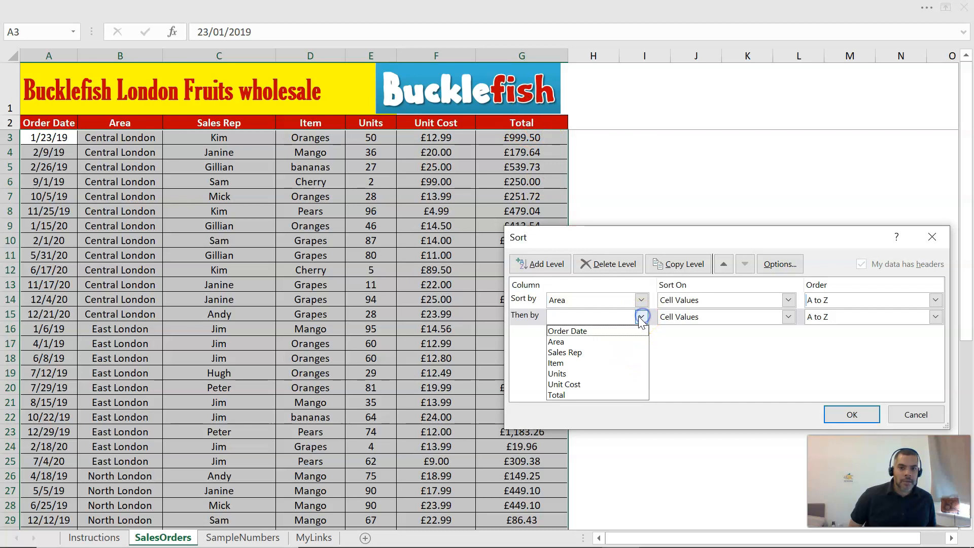
left_click(593, 395)
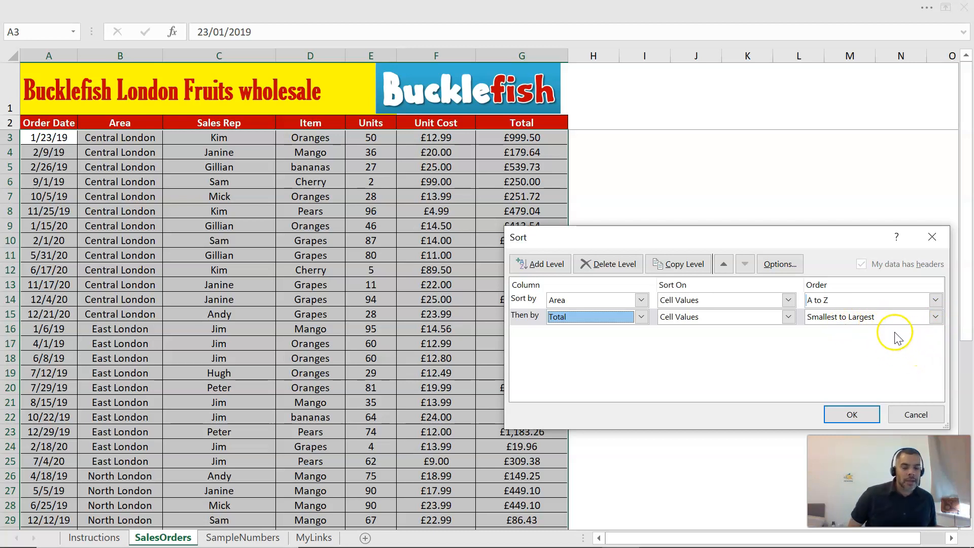
left_click(852, 415)
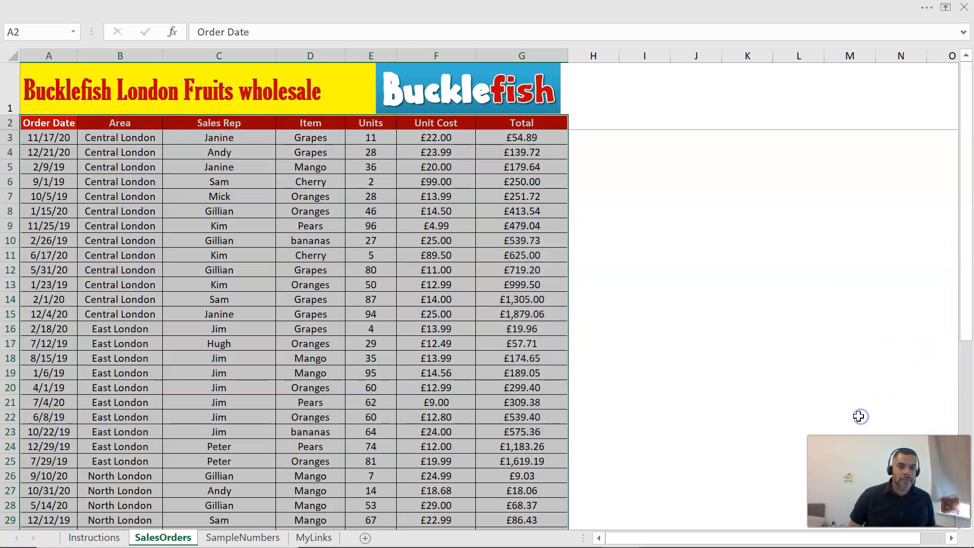
- Examine the Central London rows to check how they are ordered by Area and Total
left_click(224, 282)
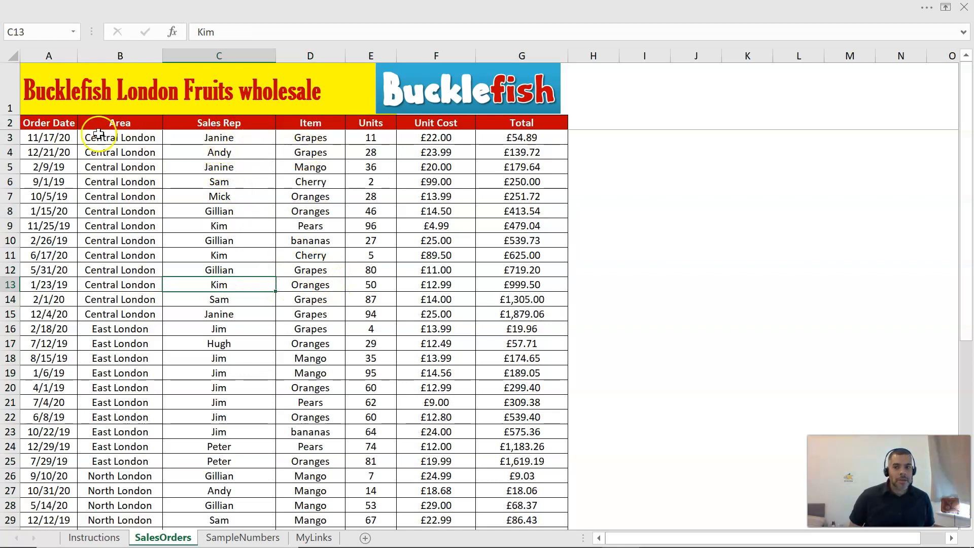
left_click_drag(98, 133, 498, 314)
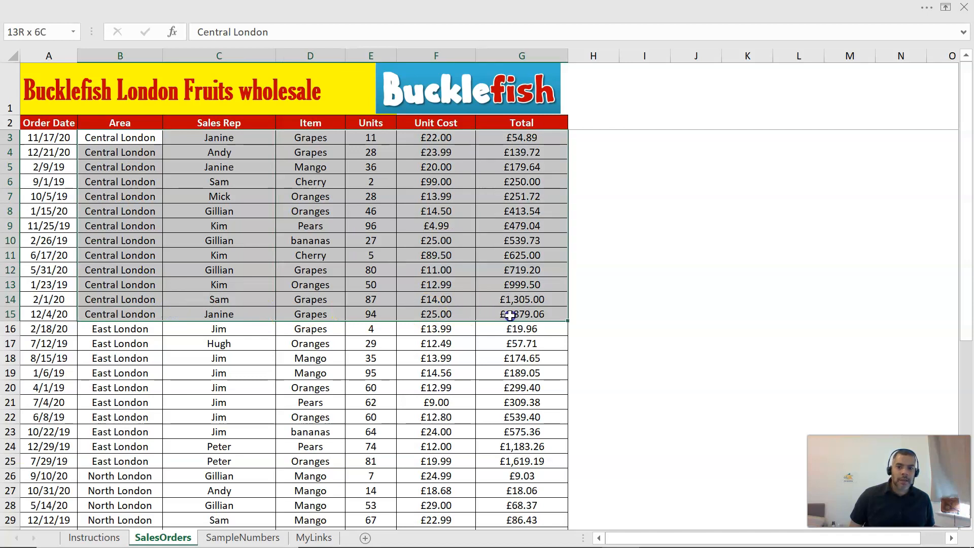
left_click(217, 138)
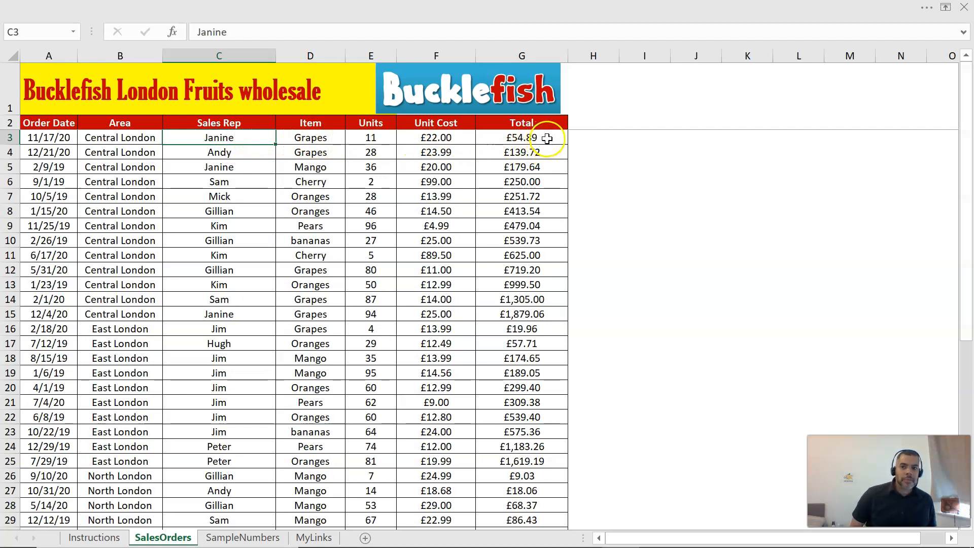
left_click_drag(124, 137, 217, 228)
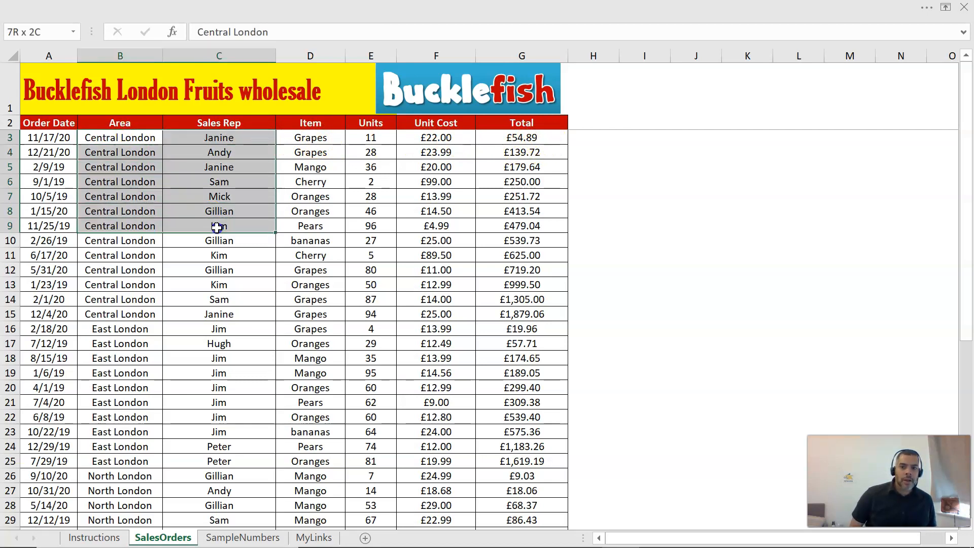
left_click(139, 314)
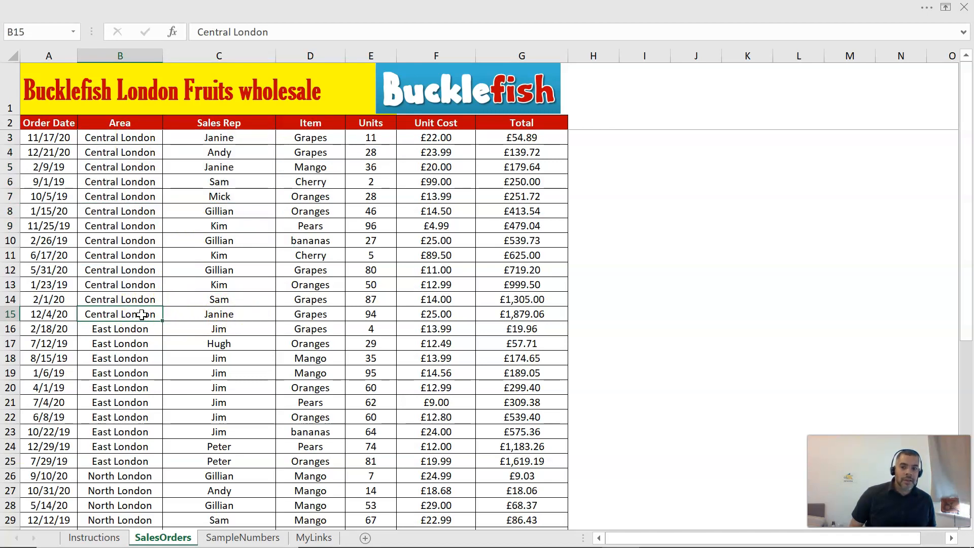
- Compare the Central London and East London row groups to check how Total is ordered within each Area
left_click(543, 314)
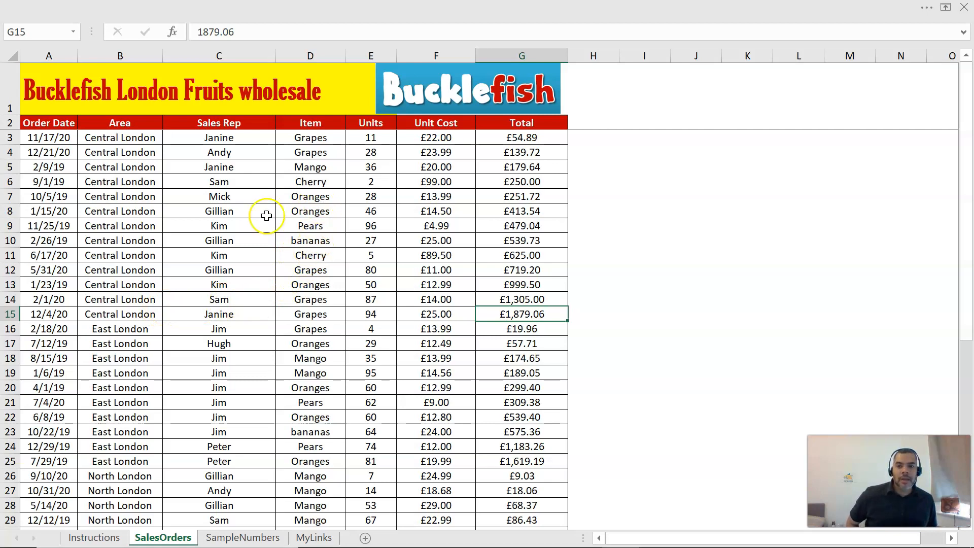
scroll(154, 242, "down", 1)
scroll(158, 242, "up", 1)
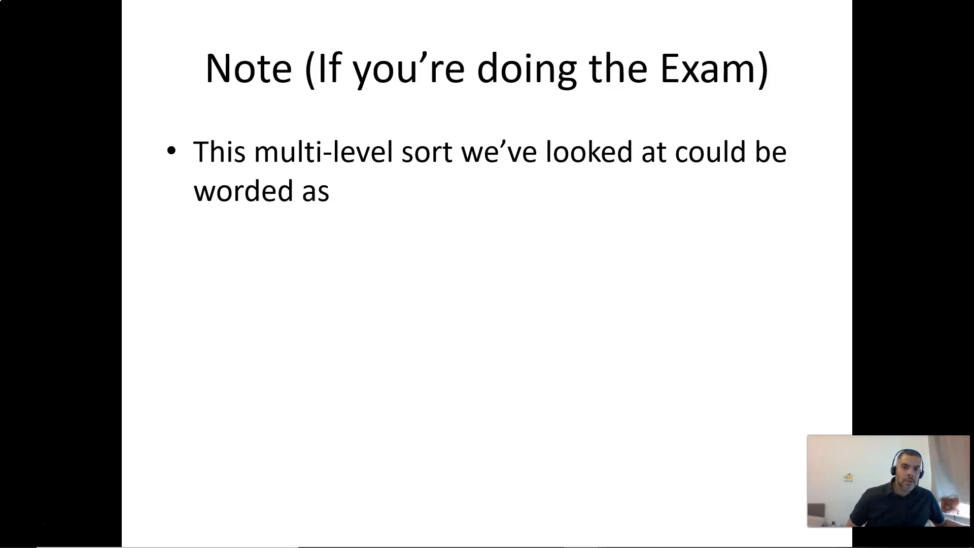
left_click(97, 254)
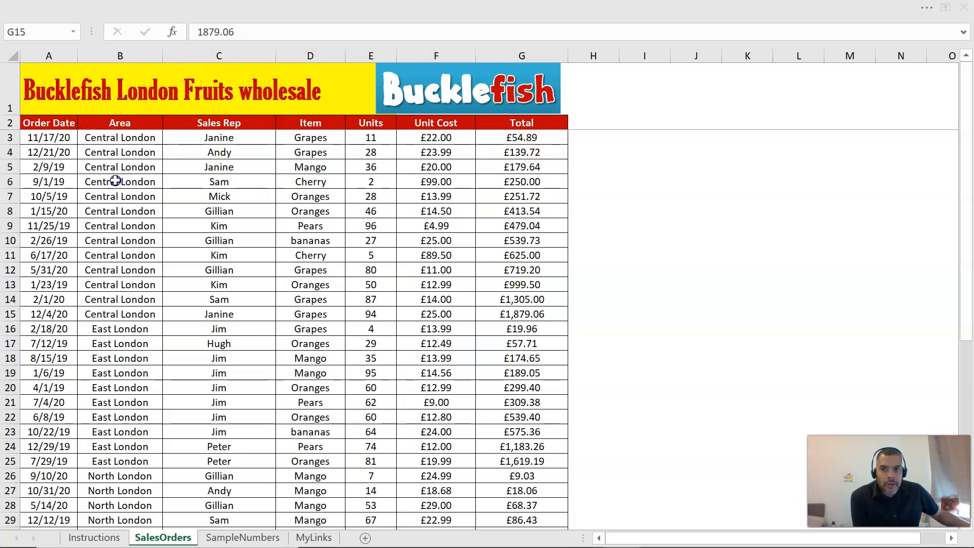
left_click_drag(101, 138, 173, 202)
left_click_drag(429, 313, 538, 315)
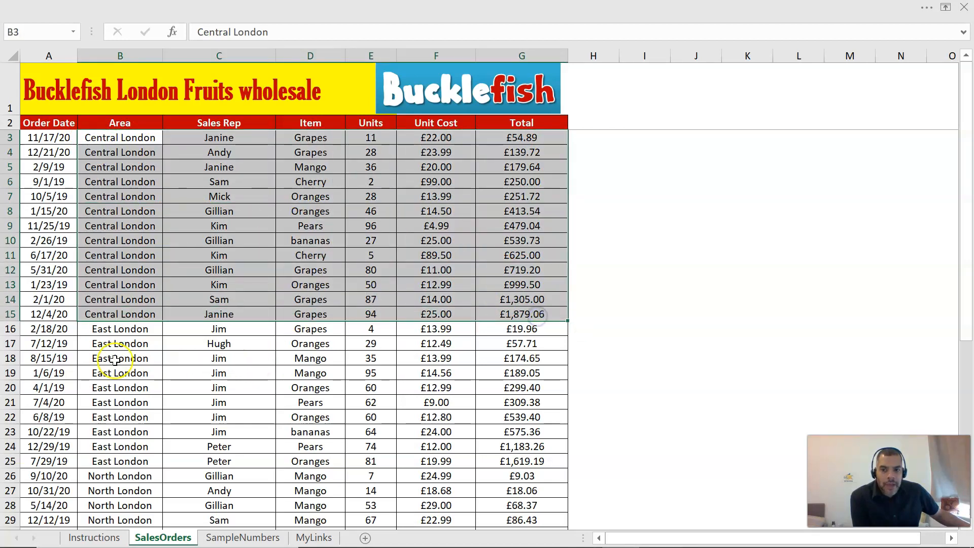
double_click(98, 330)
double_click(98, 331)
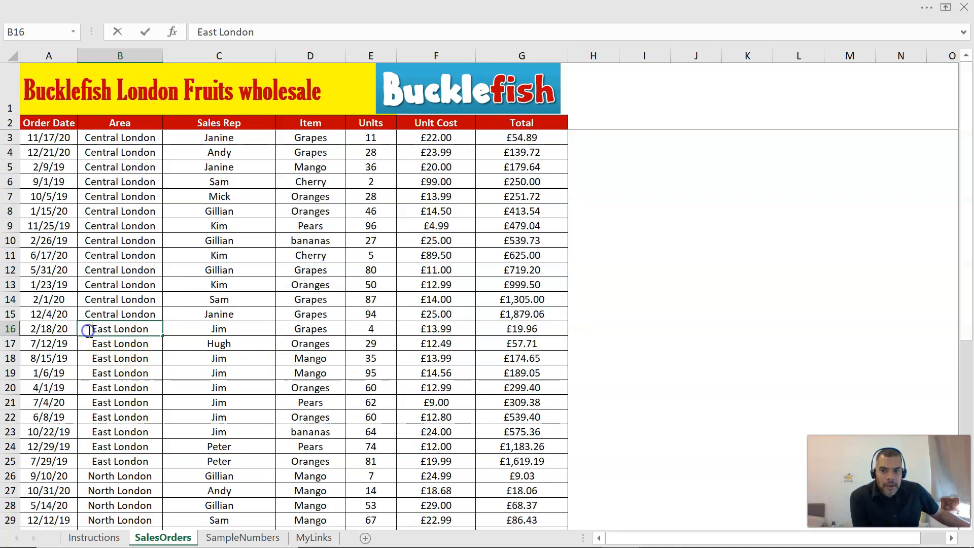
left_click_drag(96, 345, 522, 445)
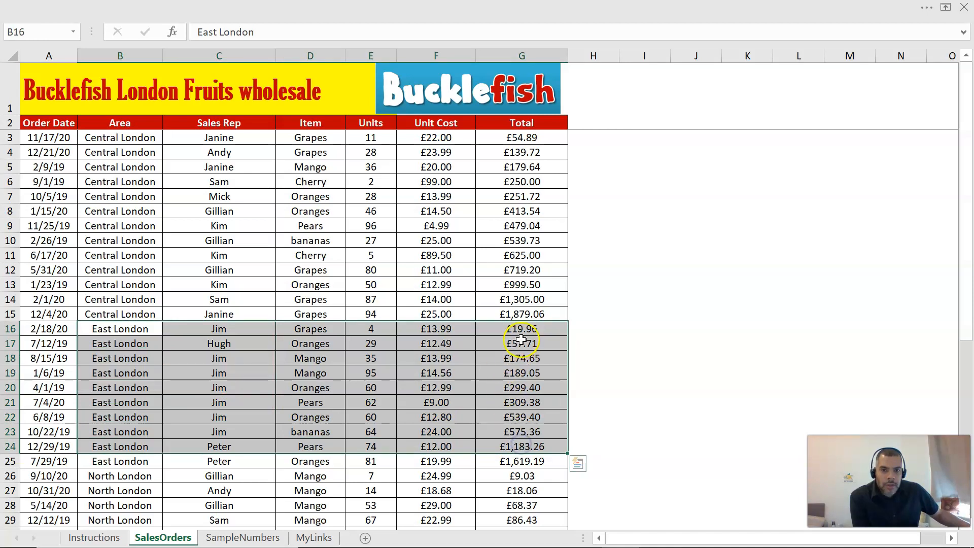
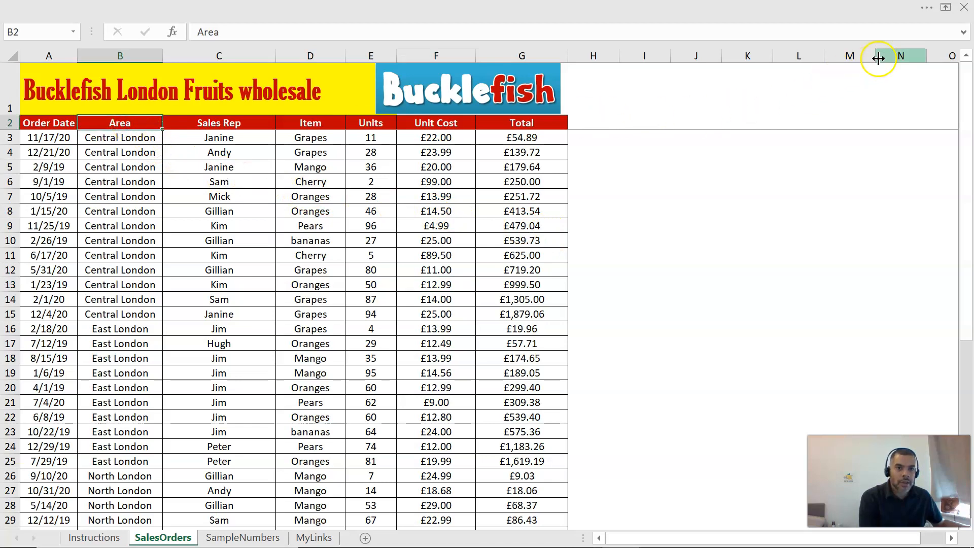
- Turn on filtering for the sales orders table from the Area header cell
left_click(930, 8)
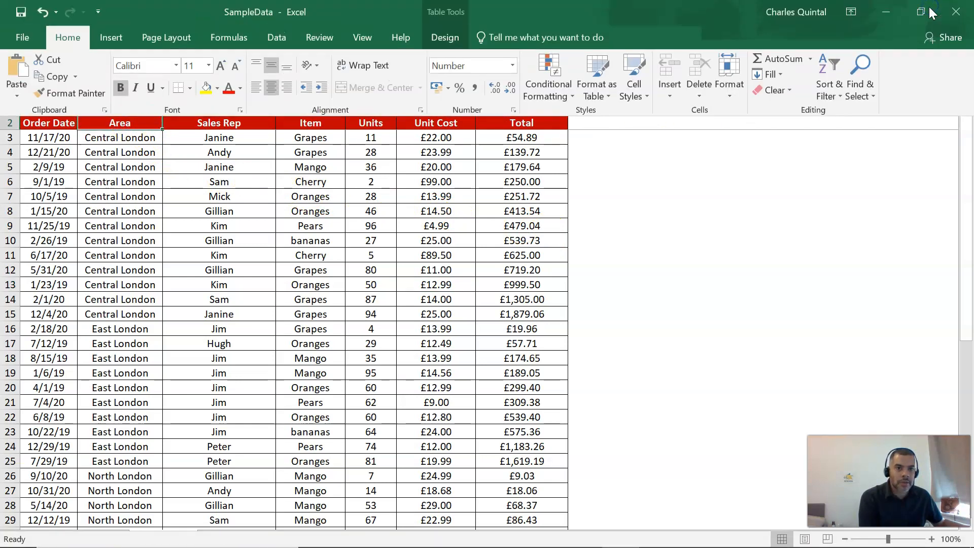
left_click(826, 94)
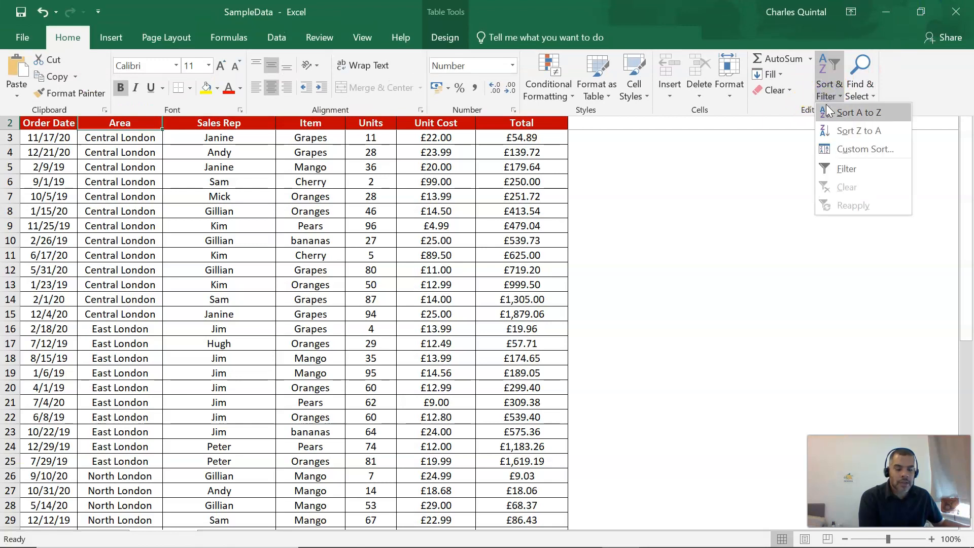
left_click(856, 173)
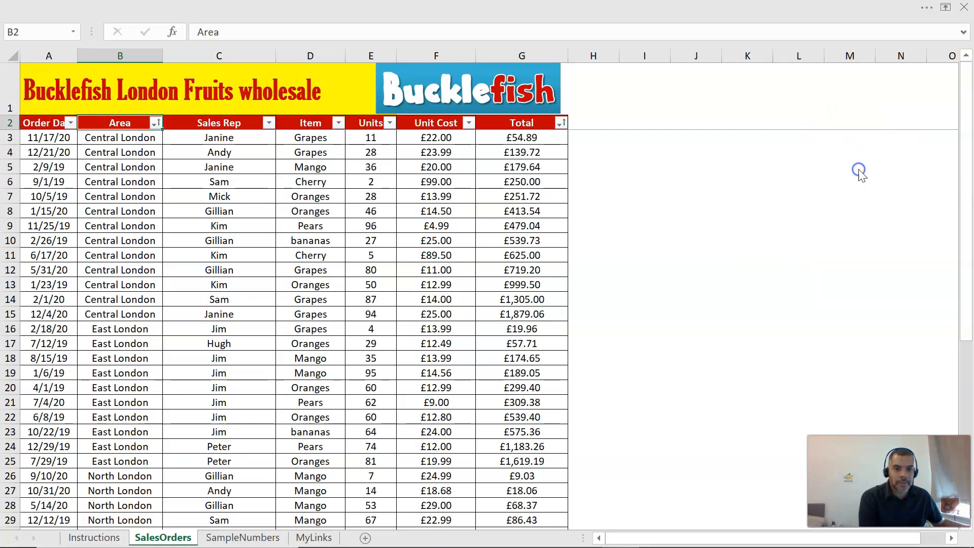
- Filter the Area column to show only Central London and look over the filtered rows
left_click(155, 124)
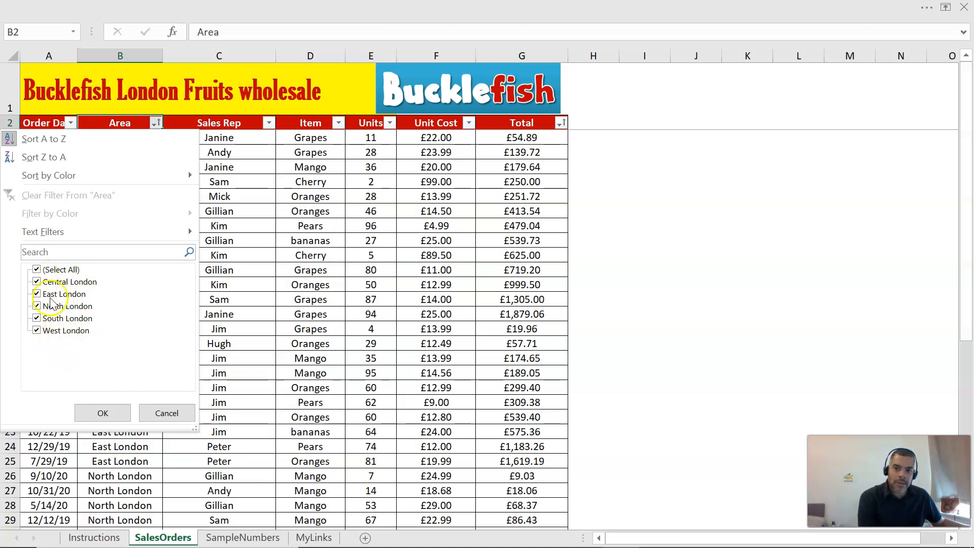
left_click(37, 270)
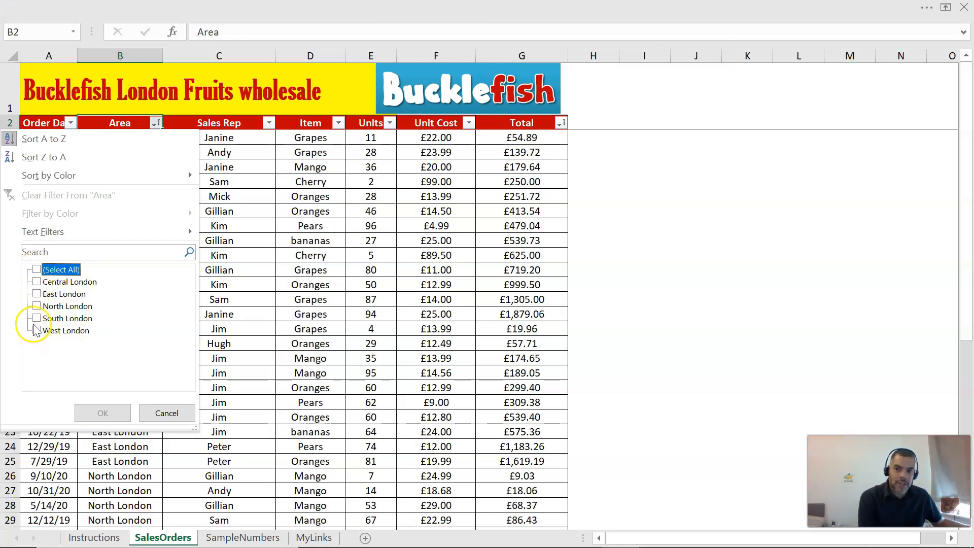
left_click(37, 282)
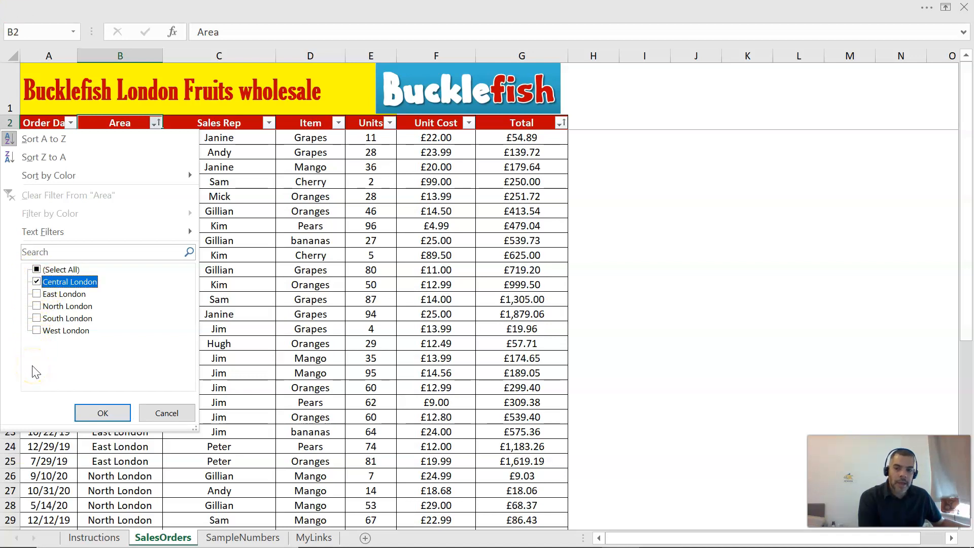
left_click(103, 412)
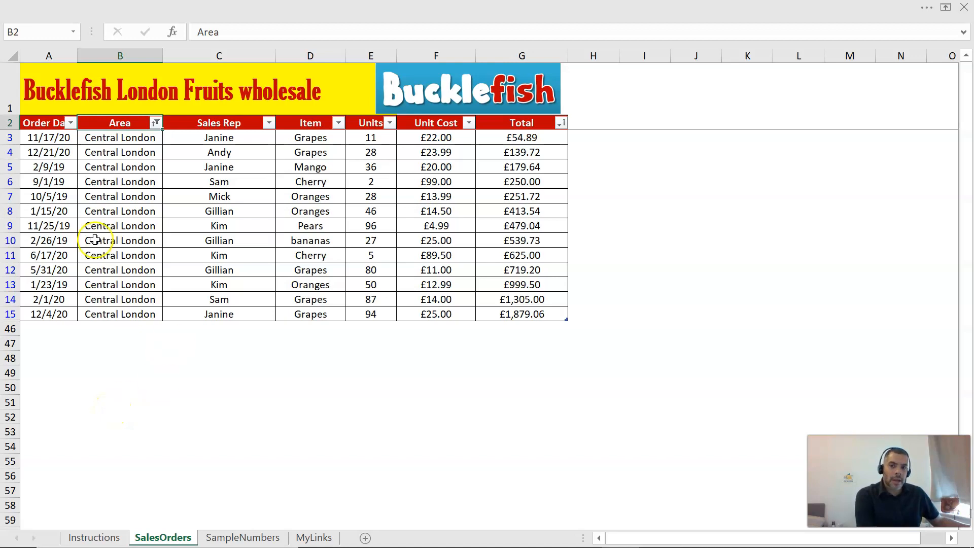
left_click_drag(46, 139, 515, 312)
left_click(343, 398)
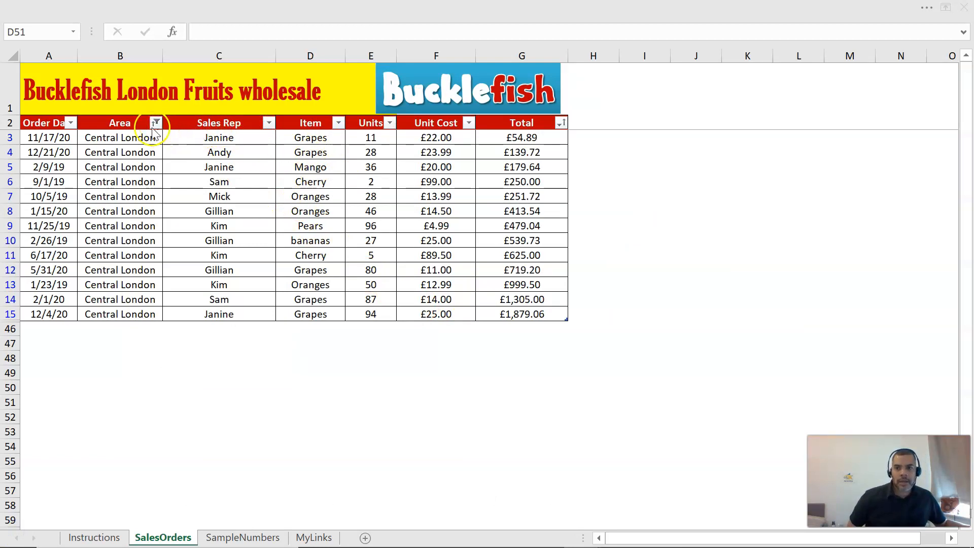
- Try to turn off the table's filtering while an empty cell below the table is selected
left_click(137, 122)
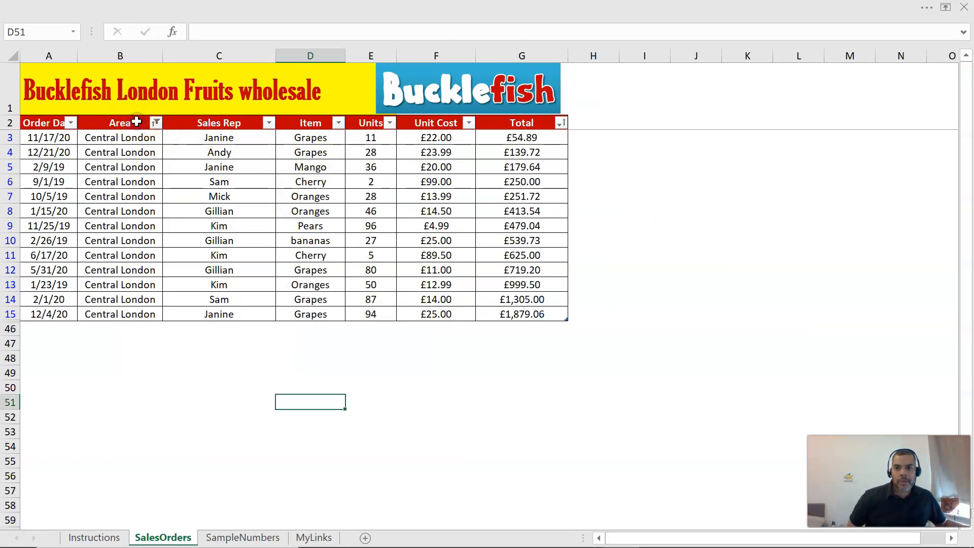
left_click(927, 7)
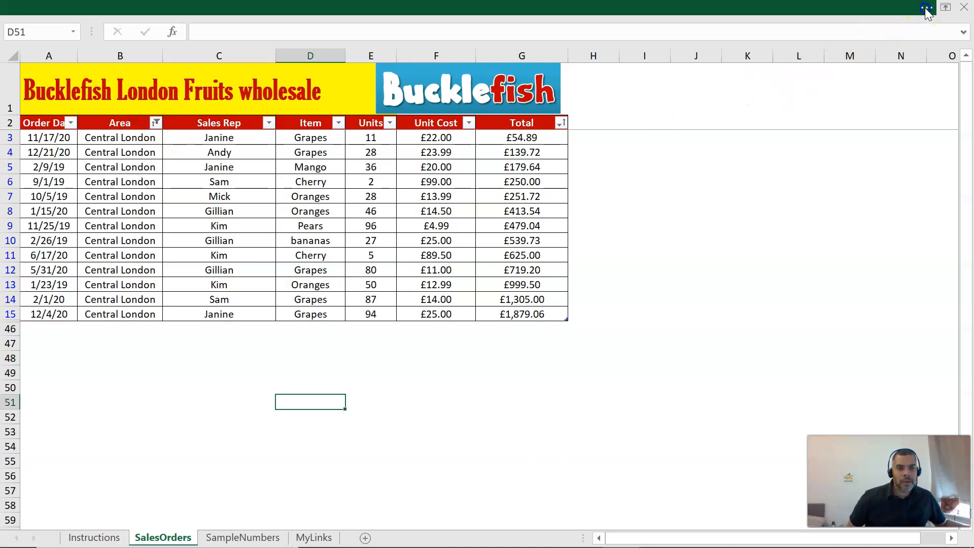
left_click(825, 87)
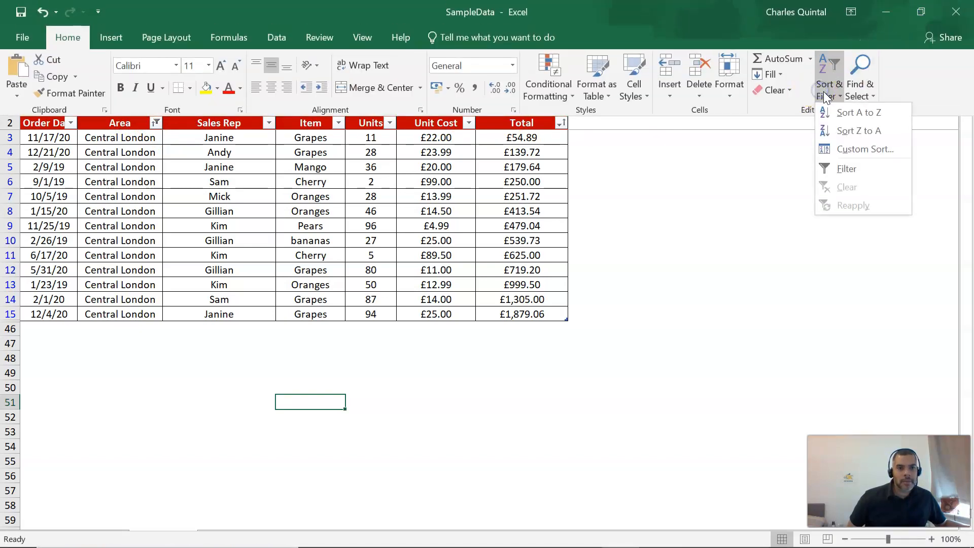
left_click(833, 168)
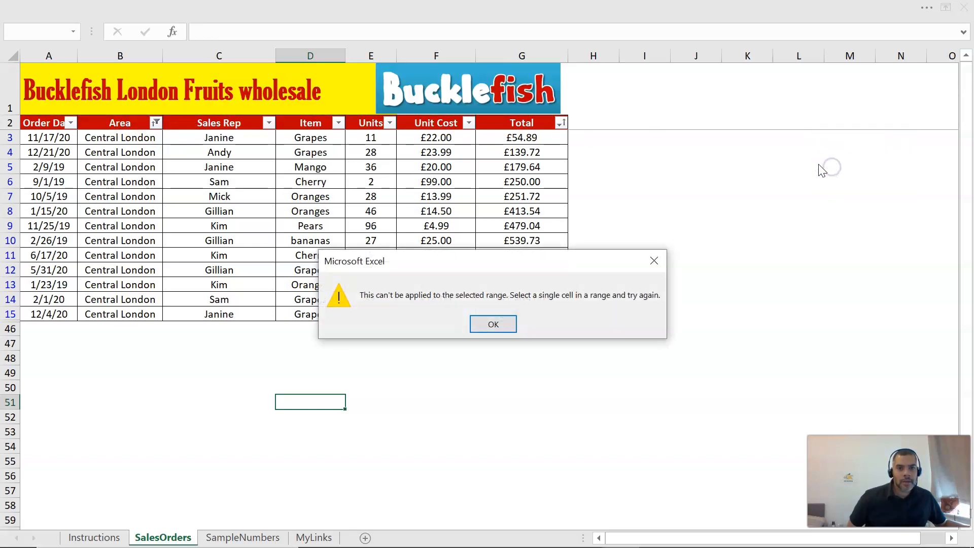
left_click(491, 321)
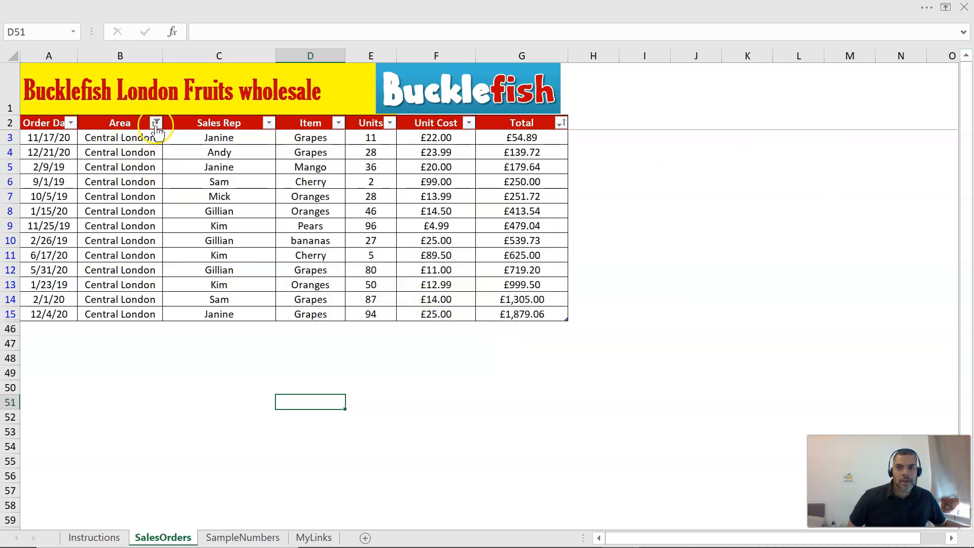
left_click(156, 123)
left_click(166, 413)
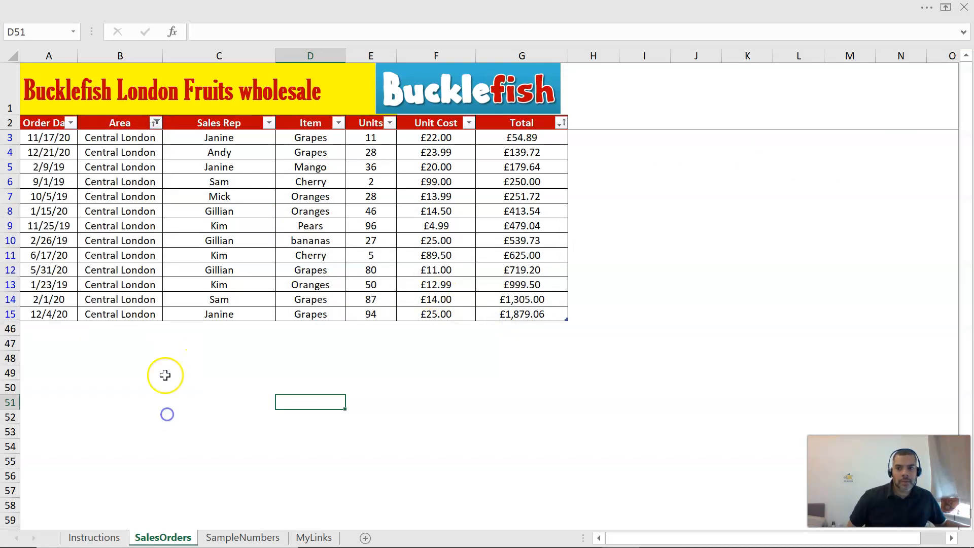
- Select the Area header cell and turn off the table's filtering to bring back all sales orders
left_click(114, 123)
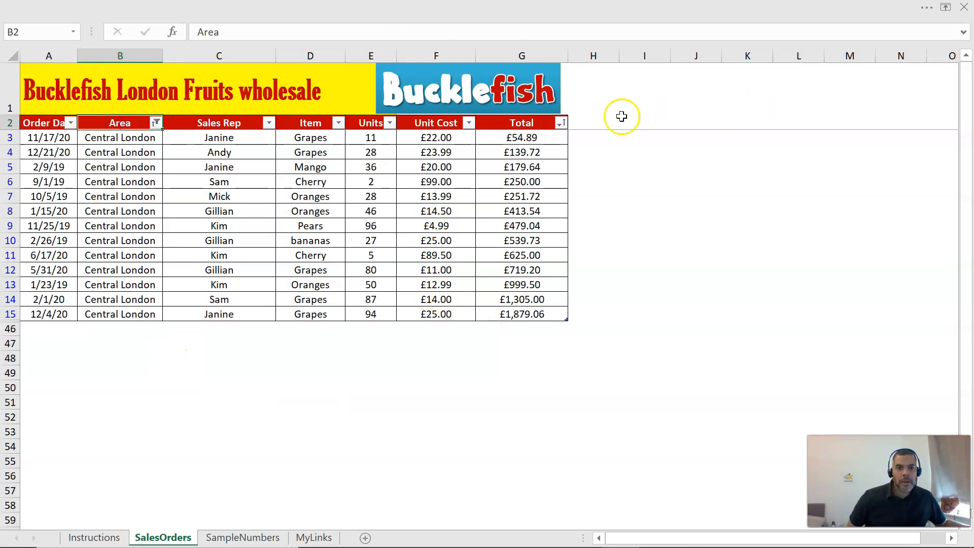
left_click(924, 11)
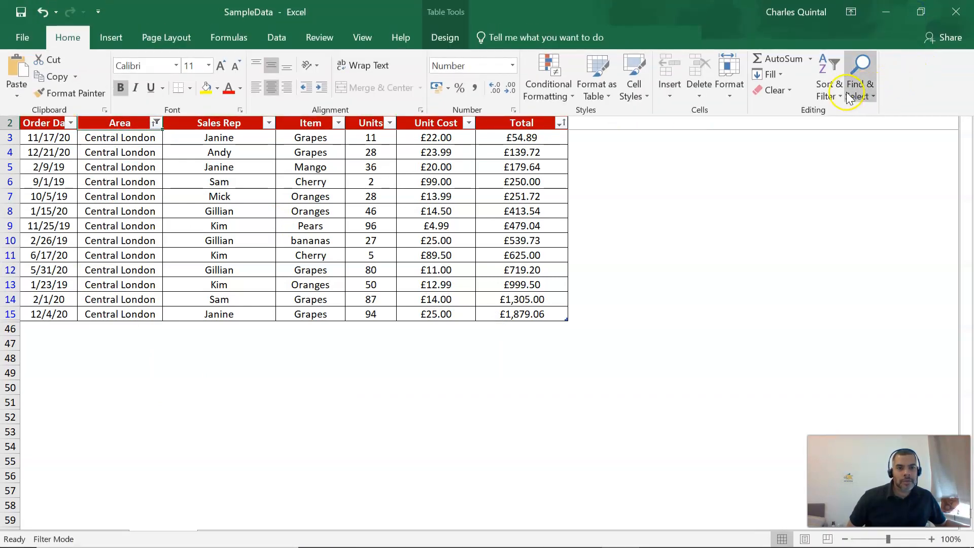
left_click(829, 90)
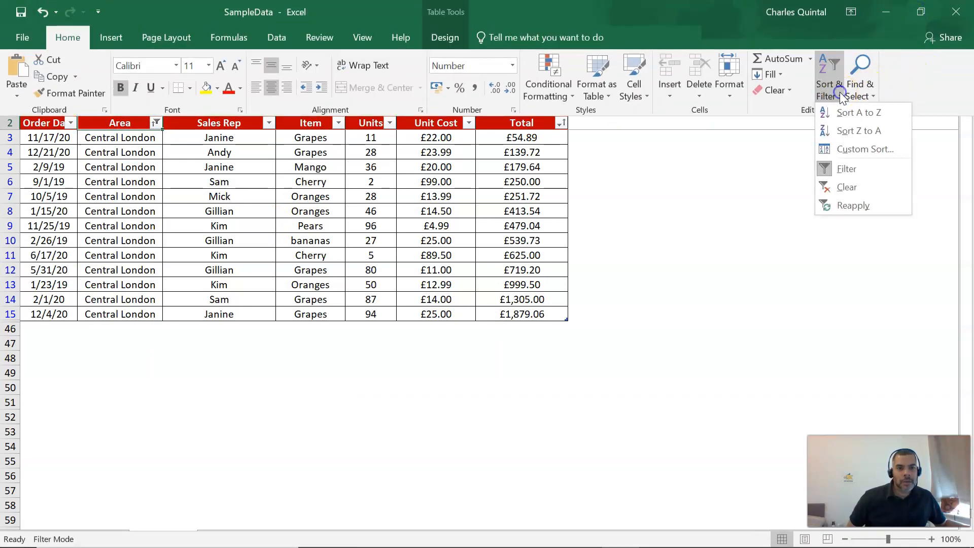
left_click(846, 168)
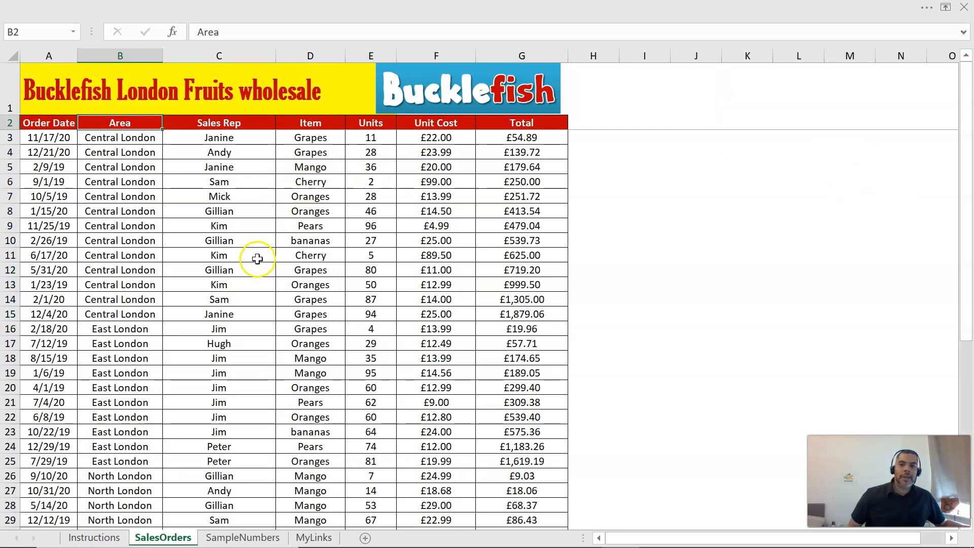
scroll(256, 260, "down", 9)
scroll(256, 263, "up", 8)
scroll(257, 264, "up", 1)
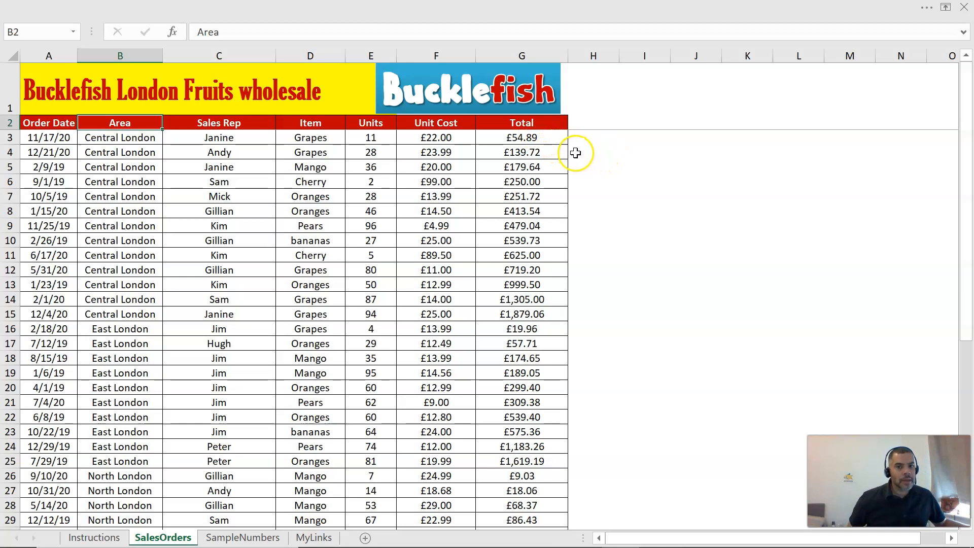
- Select the Total header cell and turn filtering on for the sales orders table
left_click(529, 122)
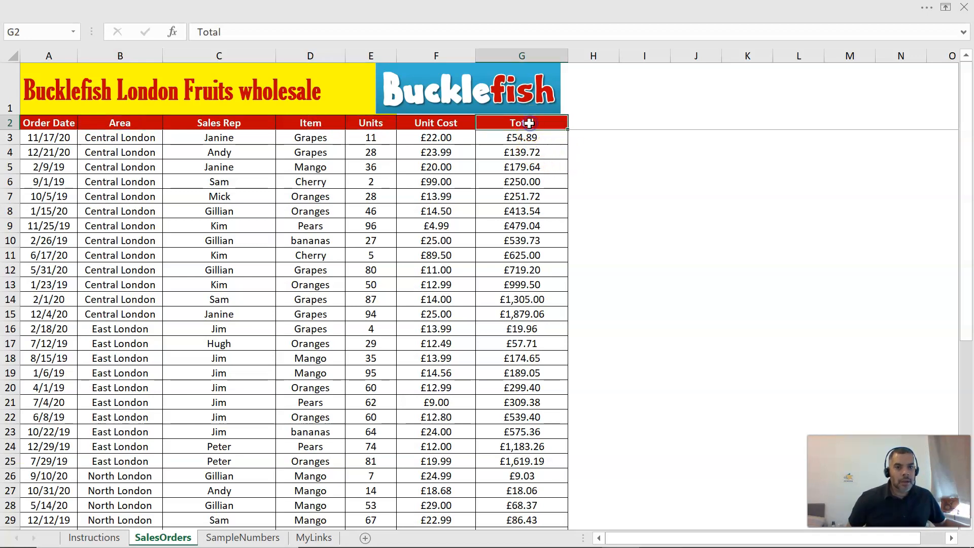
left_click(924, 8)
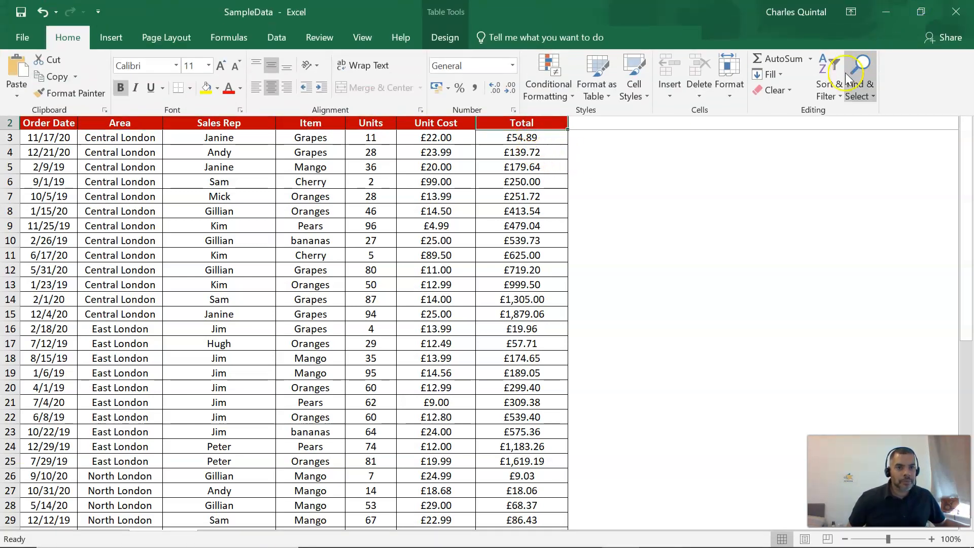
left_click(834, 87)
left_click(840, 169)
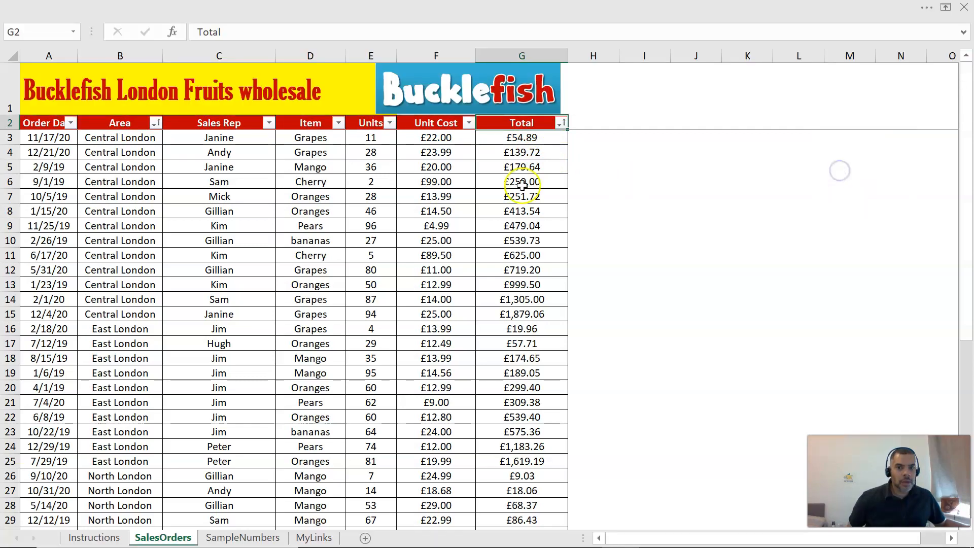
- Apply a number filter to the Total column for values less than or equal to 500 and review the rows
left_click(563, 123)
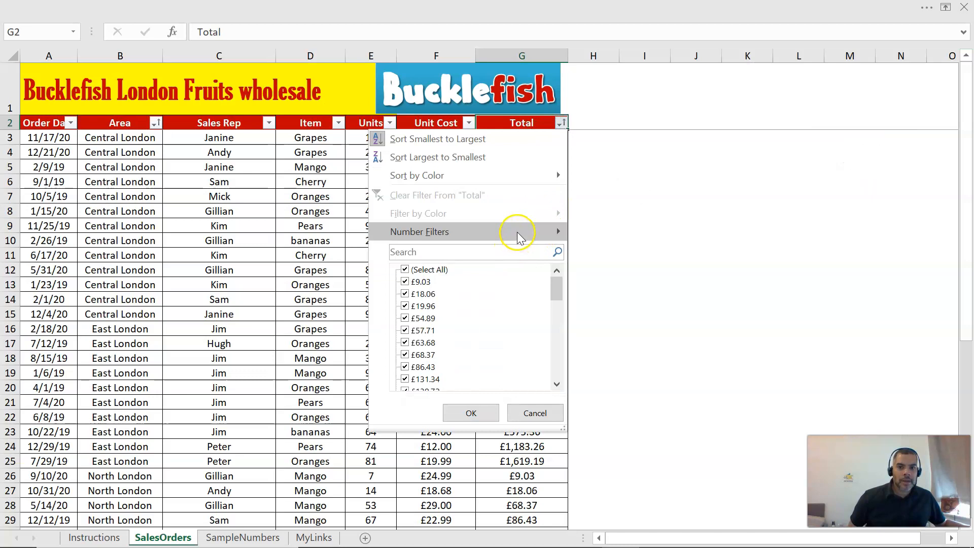
mouse_move(517, 232)
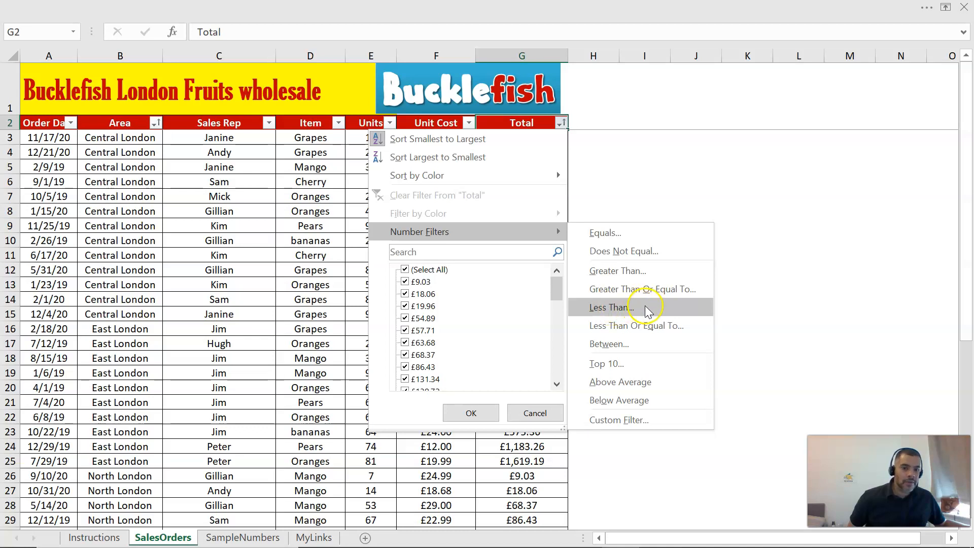
left_click(645, 334)
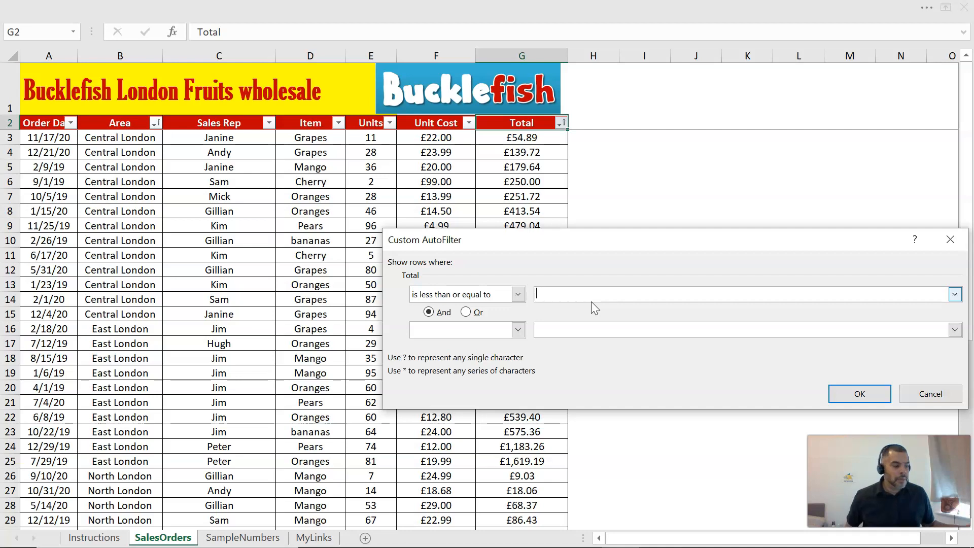
type("500")
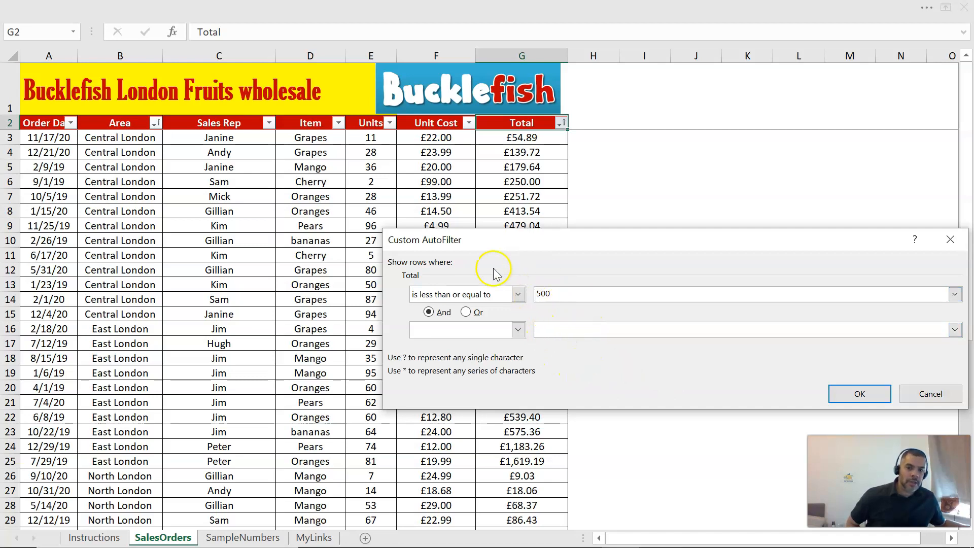
left_click(842, 394)
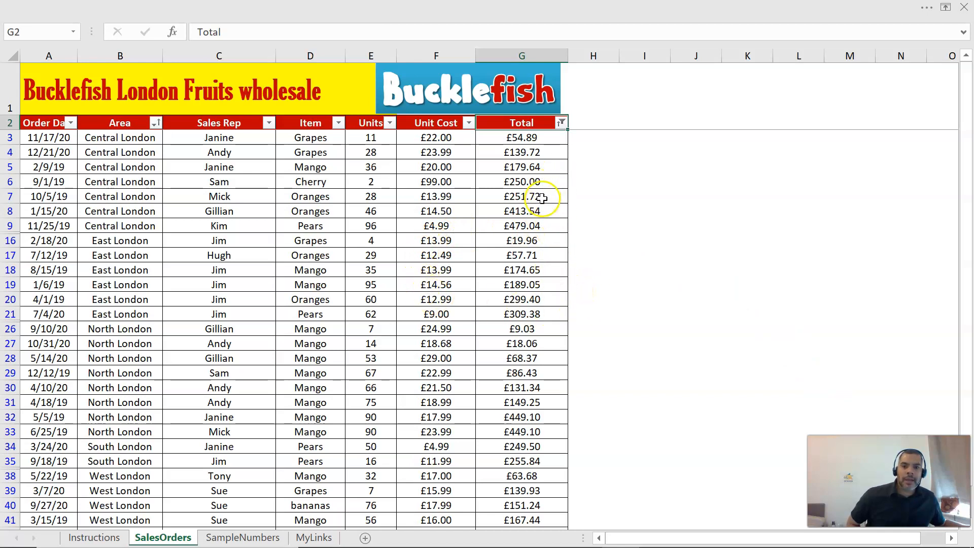
scroll(542, 198, "down", 1)
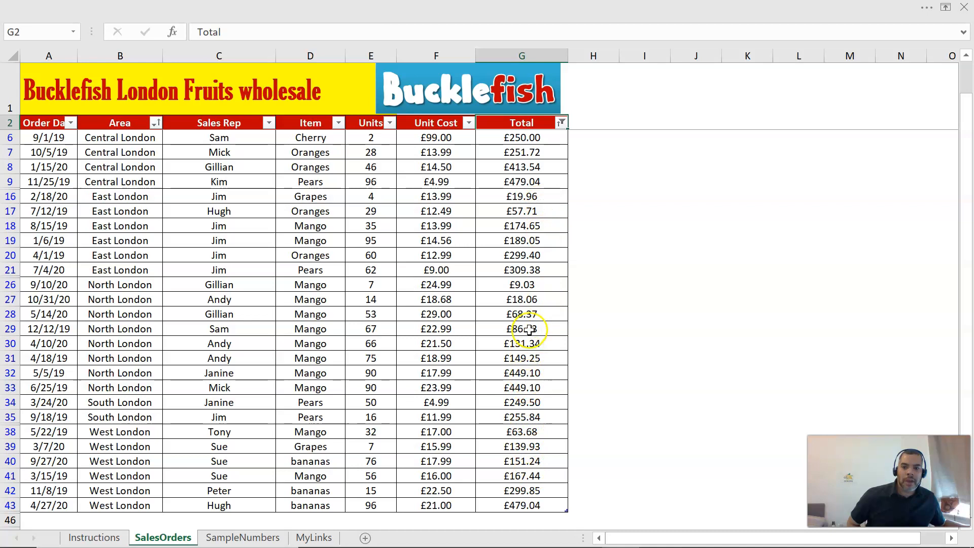
scroll(532, 330, "up", 1)
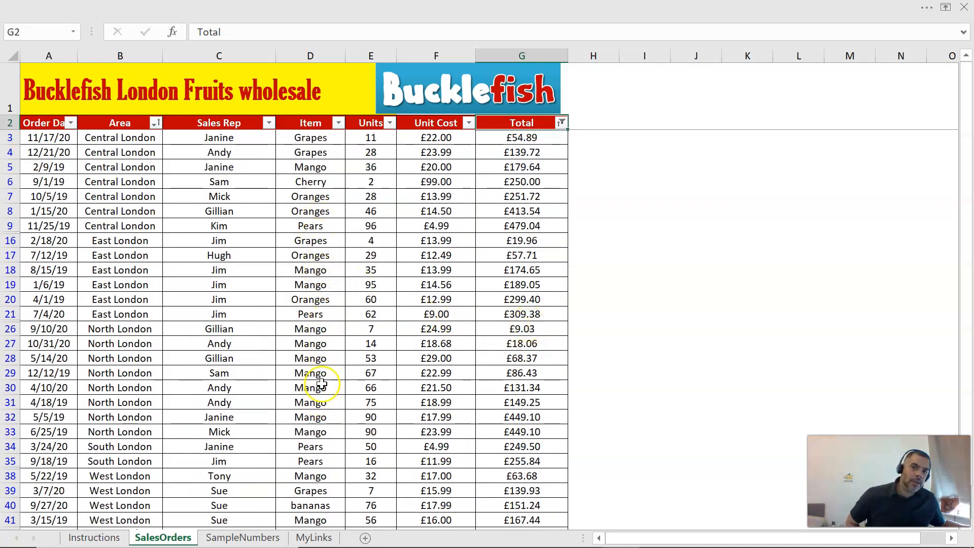
scroll(97, 366, "down", 1)
scroll(127, 355, "up", 1)
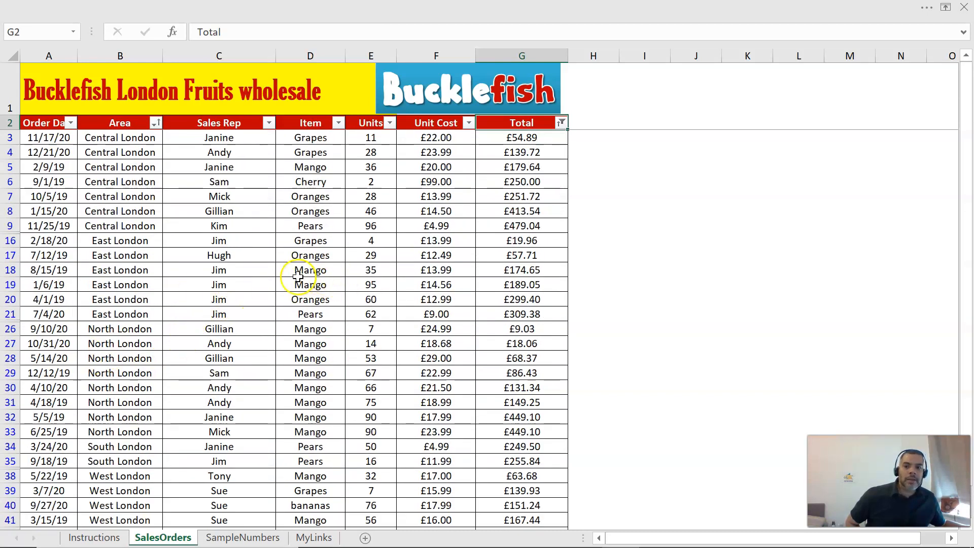